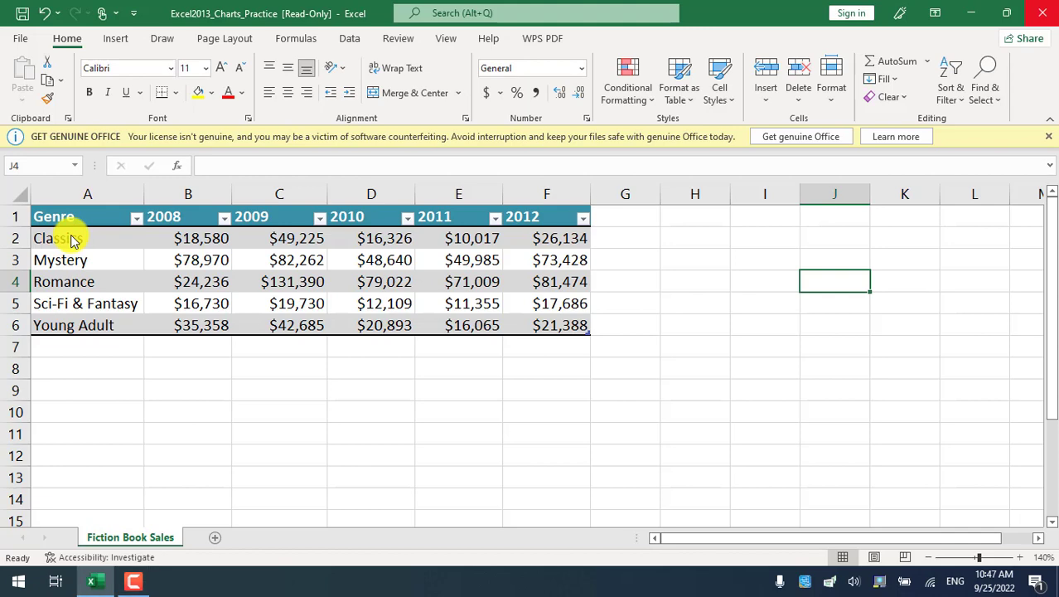
Step: Look over the book sales table in A1:F6, including its header row and all genre rows
{"action": "left_click_drag", "start_coordinate": [67, 243], "coordinate": [580, 367]}
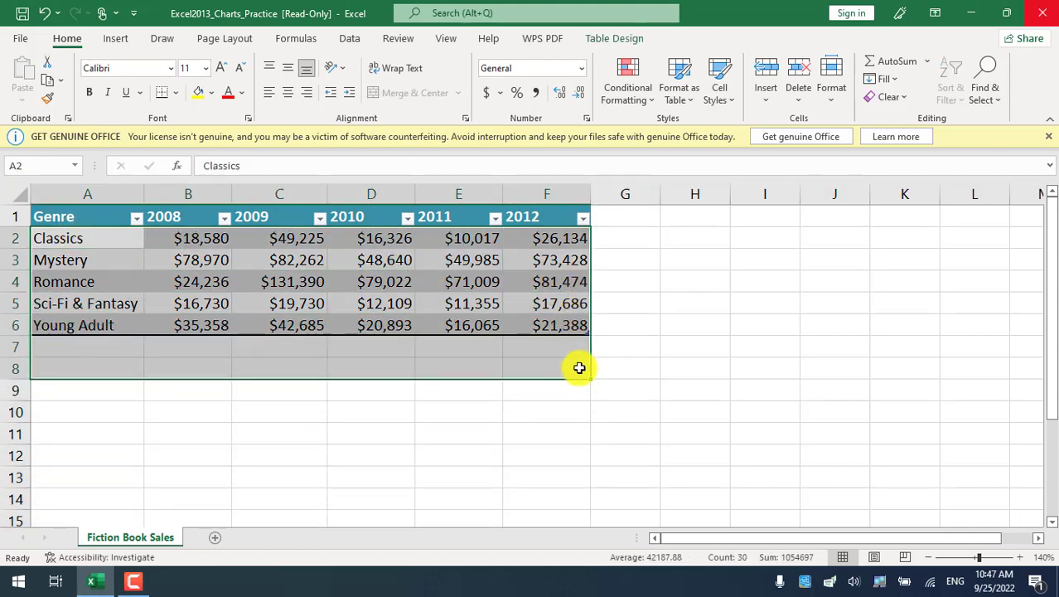
{"action": "left_click", "coordinate": [670, 340]}
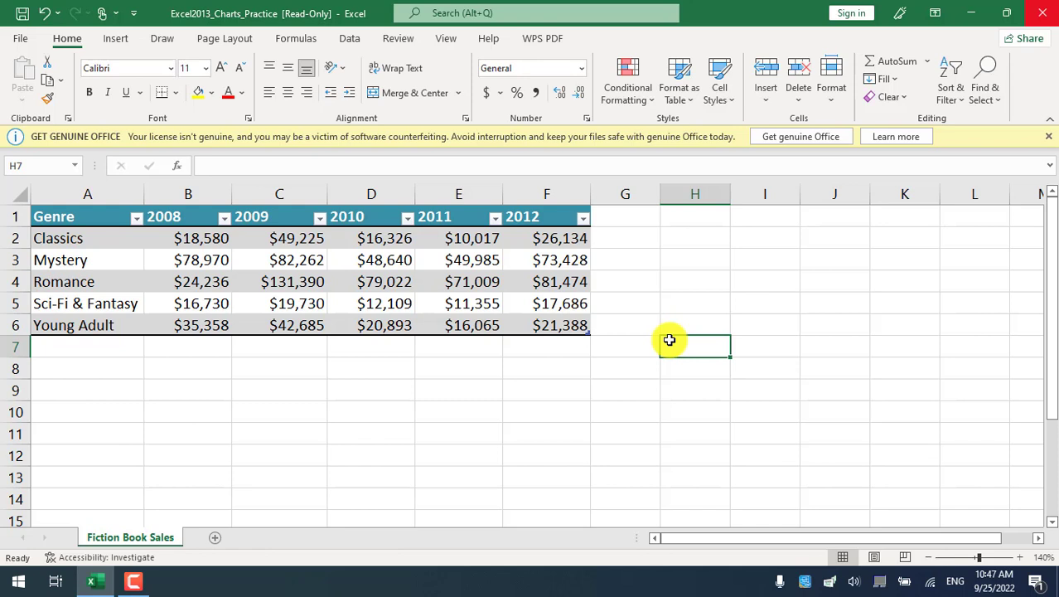
{"action": "left_click_drag", "start_coordinate": [546, 369], "coordinate": [75, 220]}
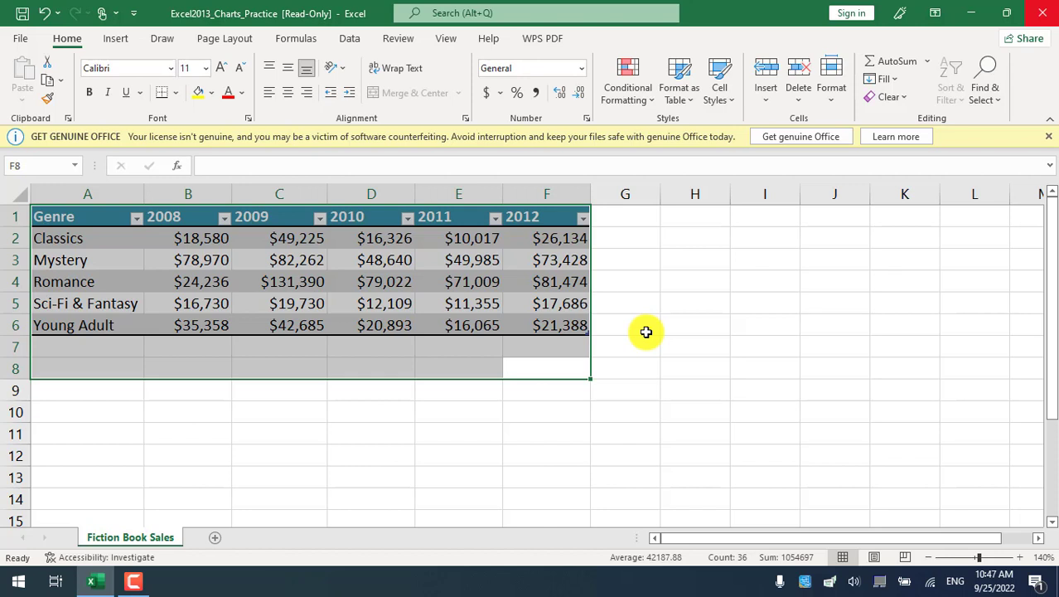
{"action": "left_click", "coordinate": [585, 343]}
{"action": "left_click_drag", "start_coordinate": [580, 325], "coordinate": [47, 217]}
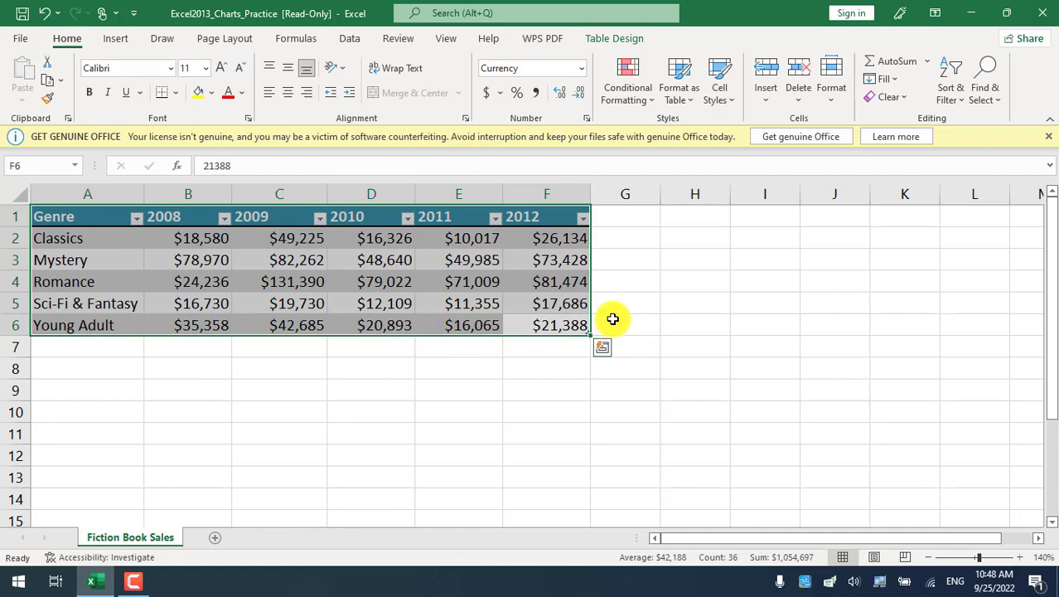
{"action": "left_click", "coordinate": [630, 317]}
{"action": "left_click_drag", "start_coordinate": [549, 327], "coordinate": [123, 350]}
{"action": "left_click", "coordinate": [150, 380]}
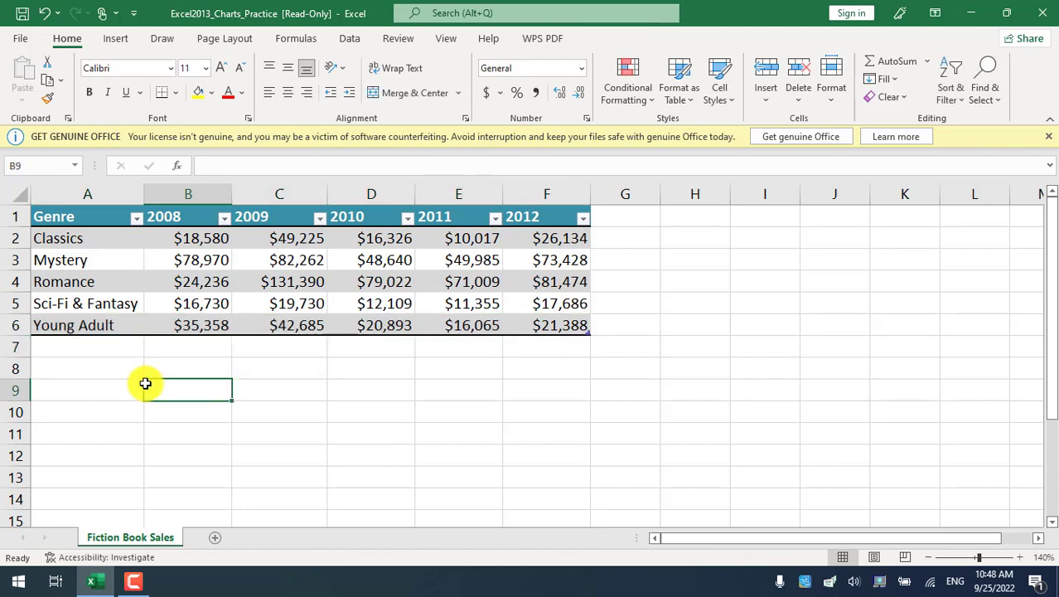
Step: Examine the genre names and their yearly sales figures, following the Mystery row from 2008 to 2012
{"action": "left_click_drag", "start_coordinate": [76, 239], "coordinate": [66, 322]}
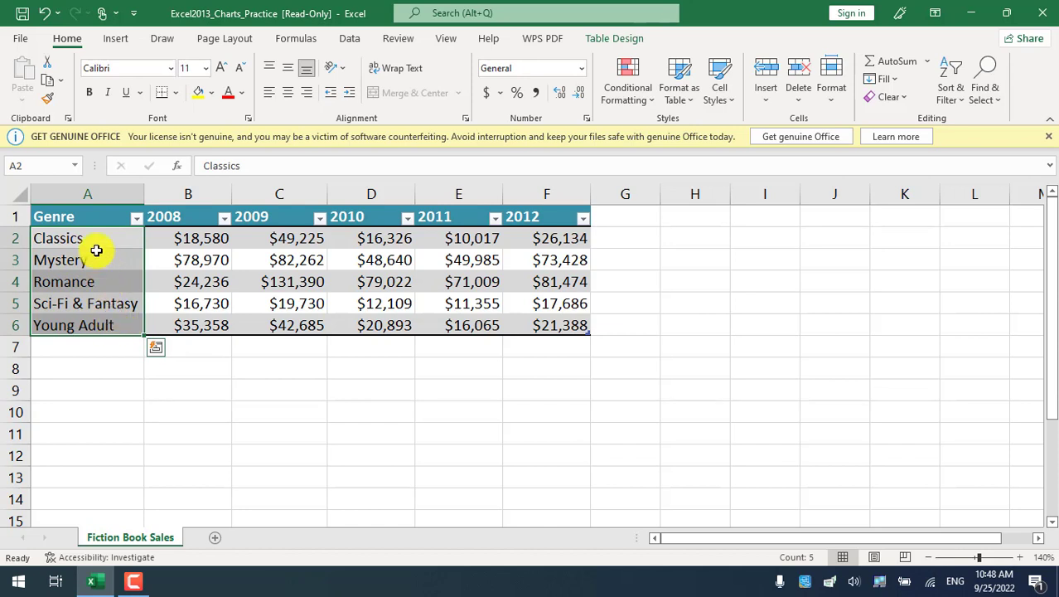
{"action": "left_click_drag", "start_coordinate": [85, 238], "coordinate": [78, 324]}
{"action": "left_click_drag", "start_coordinate": [143, 262], "coordinate": [178, 236]}
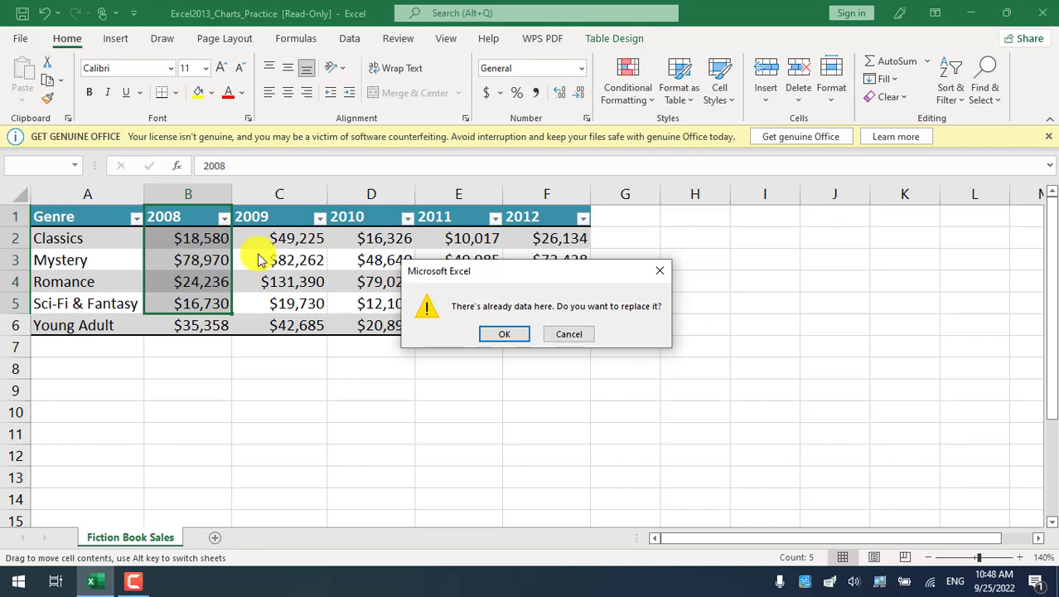
{"action": "left_click", "coordinate": [569, 334]}
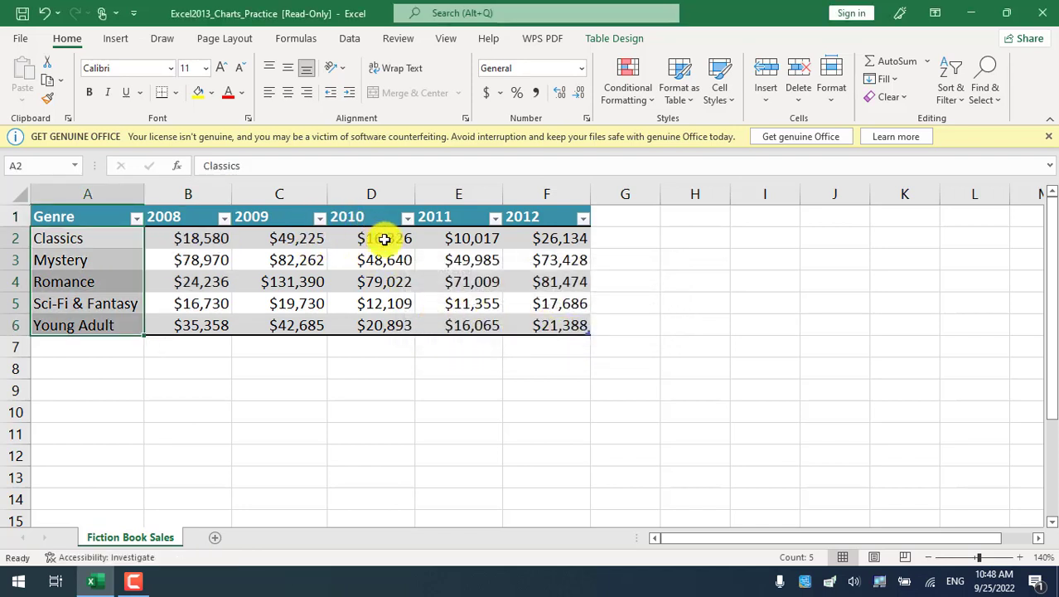
{"action": "left_click_drag", "start_coordinate": [366, 238], "coordinate": [380, 324]}
{"action": "left_click_drag", "start_coordinate": [452, 248], "coordinate": [453, 319]}
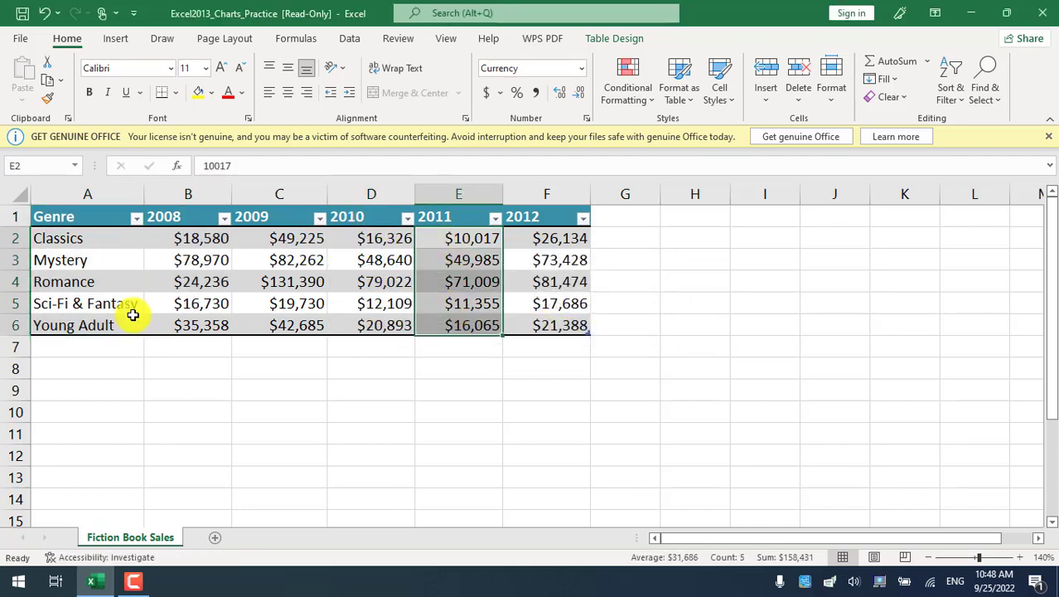
{"action": "left_click", "coordinate": [60, 264]}
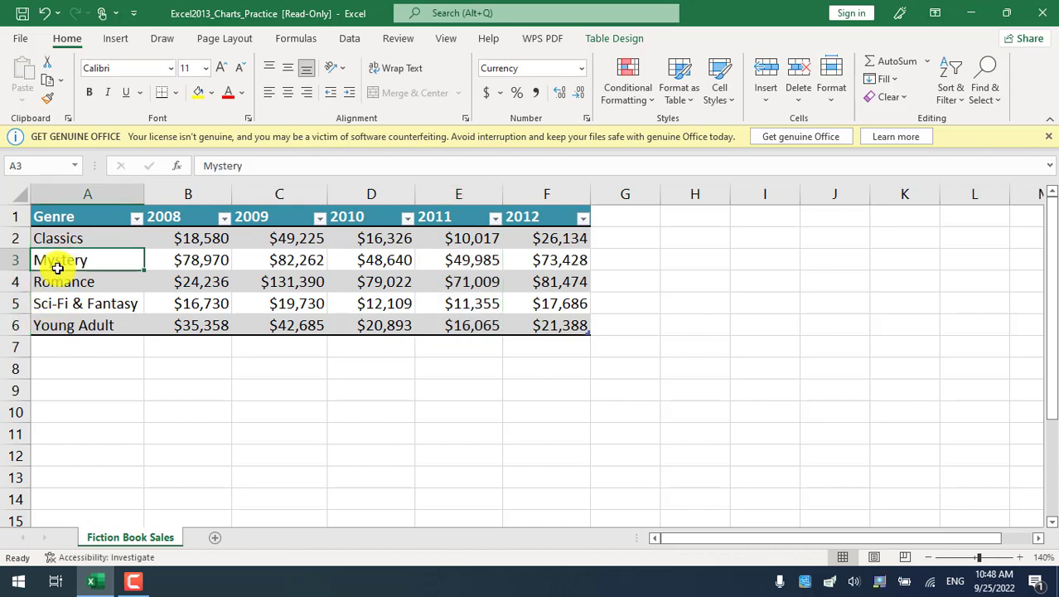
{"action": "left_click", "coordinate": [189, 262]}
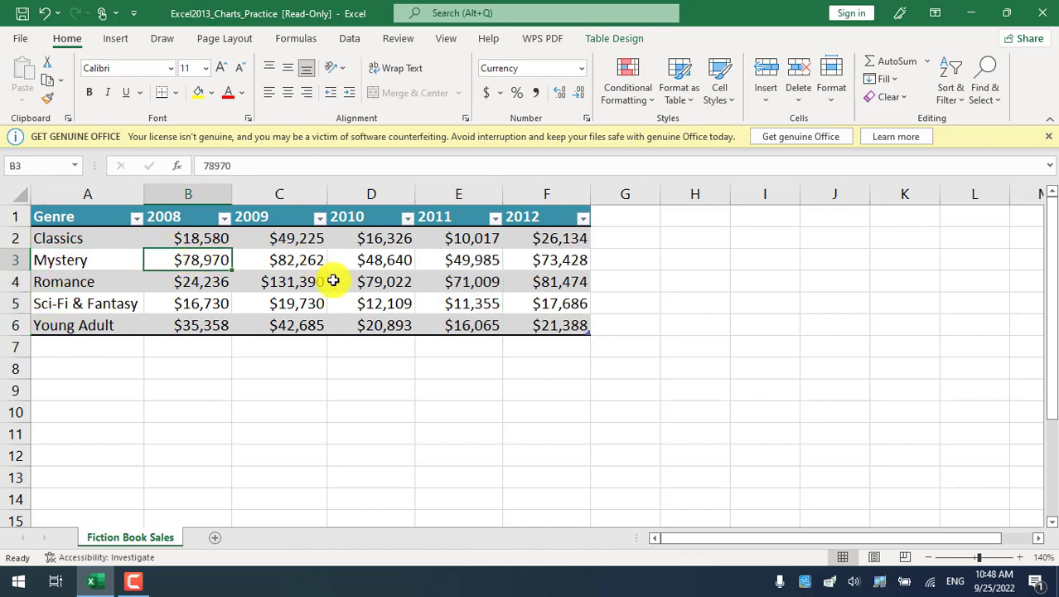
{"action": "left_click", "coordinate": [554, 262]}
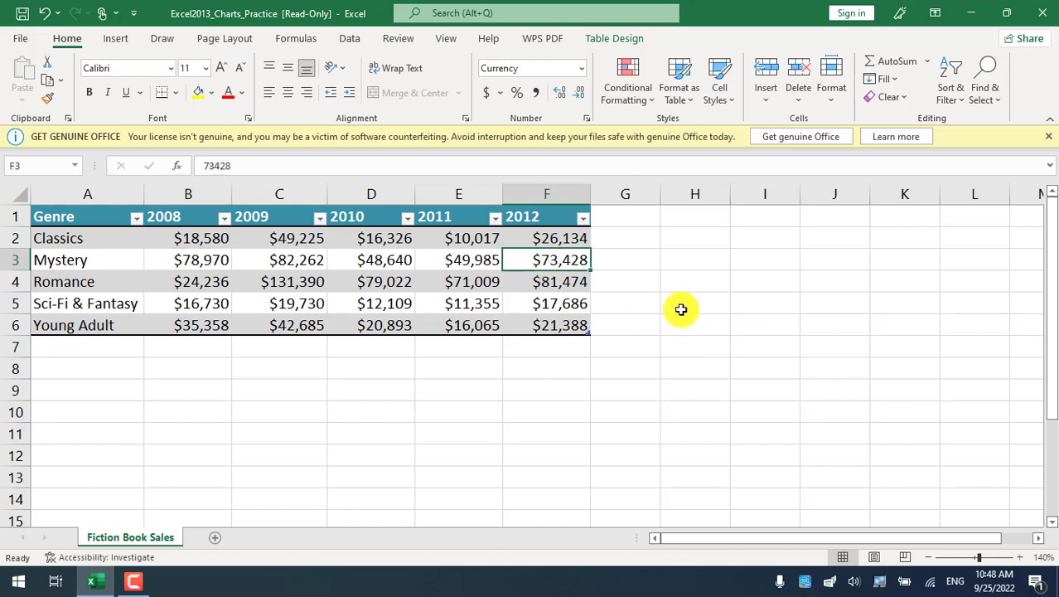
{"action": "left_click_drag", "start_coordinate": [579, 347], "coordinate": [28, 210]}
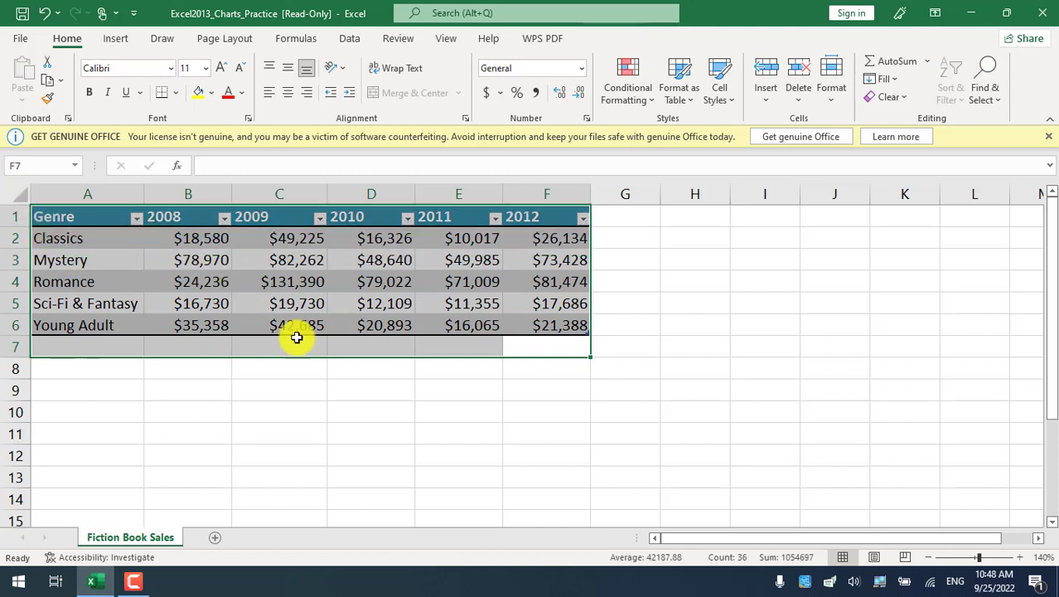
{"action": "left_click", "coordinate": [382, 422]}
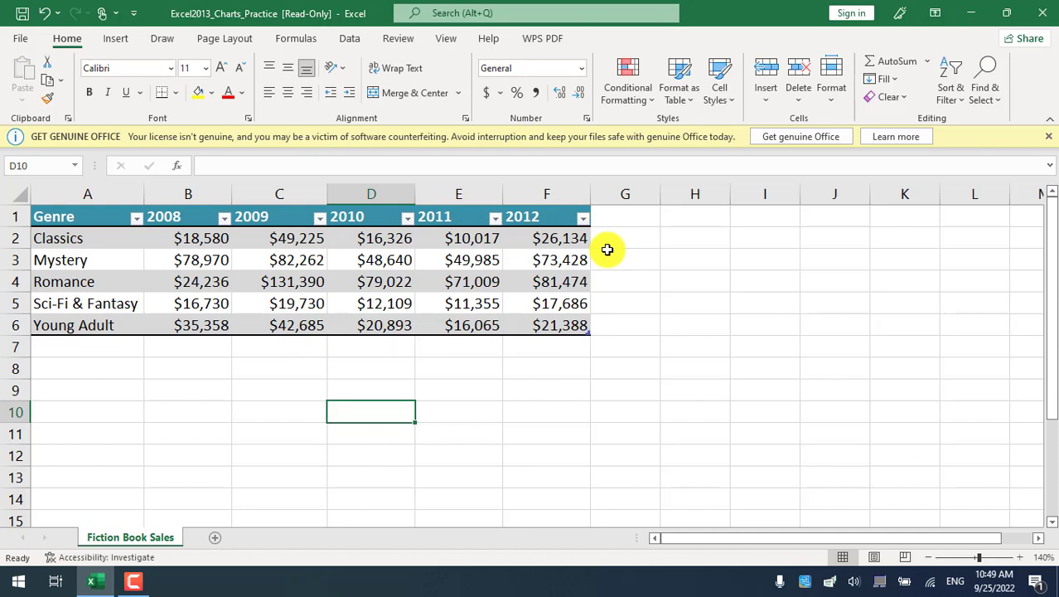
Step: Browse the recommended charts for the table range A1:F6 without inserting one
{"action": "left_click", "coordinate": [119, 41]}
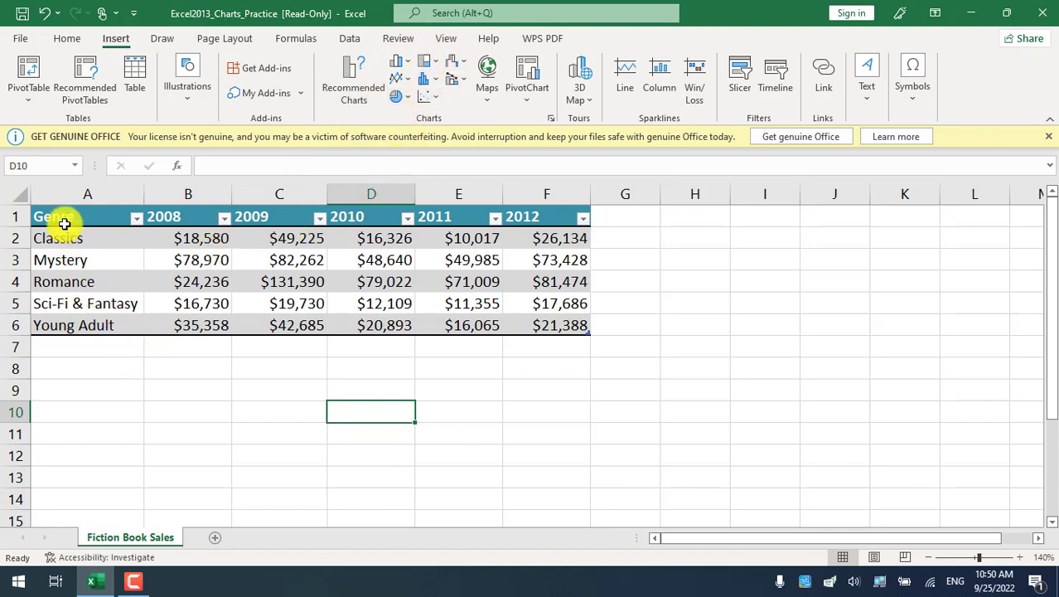
{"action": "left_click_drag", "start_coordinate": [64, 220], "coordinate": [553, 327]}
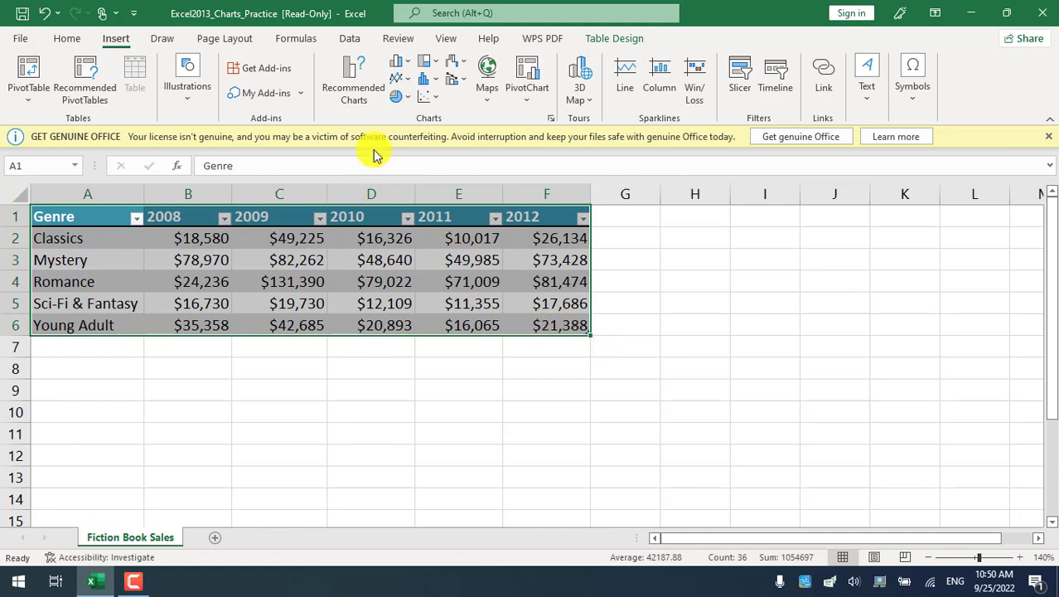
{"action": "left_click", "coordinate": [359, 97]}
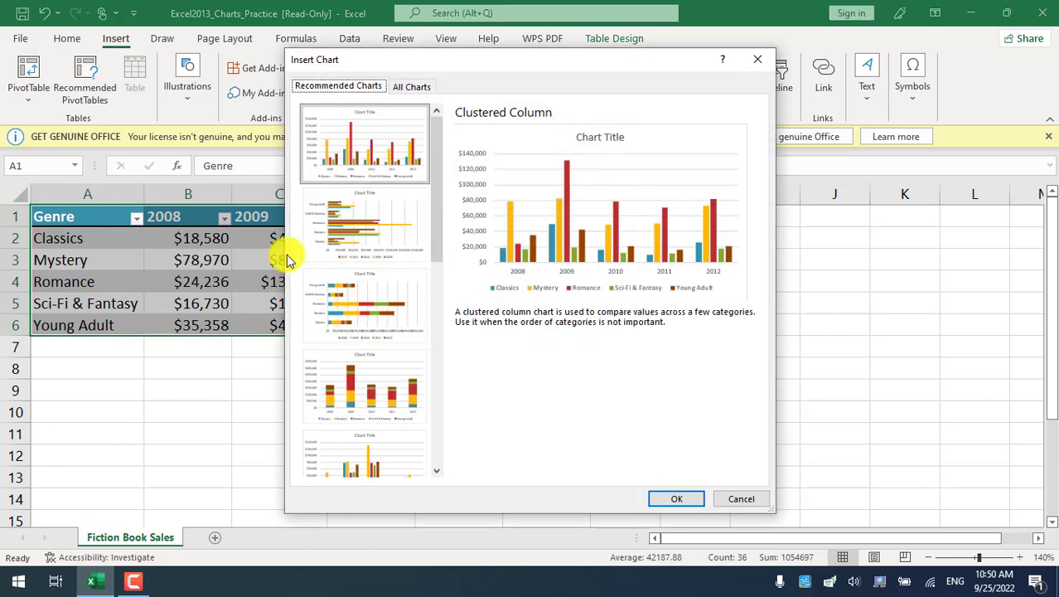
{"action": "left_click", "coordinate": [431, 216]}
{"action": "left_click_drag", "start_coordinate": [437, 225], "coordinate": [431, 441]}
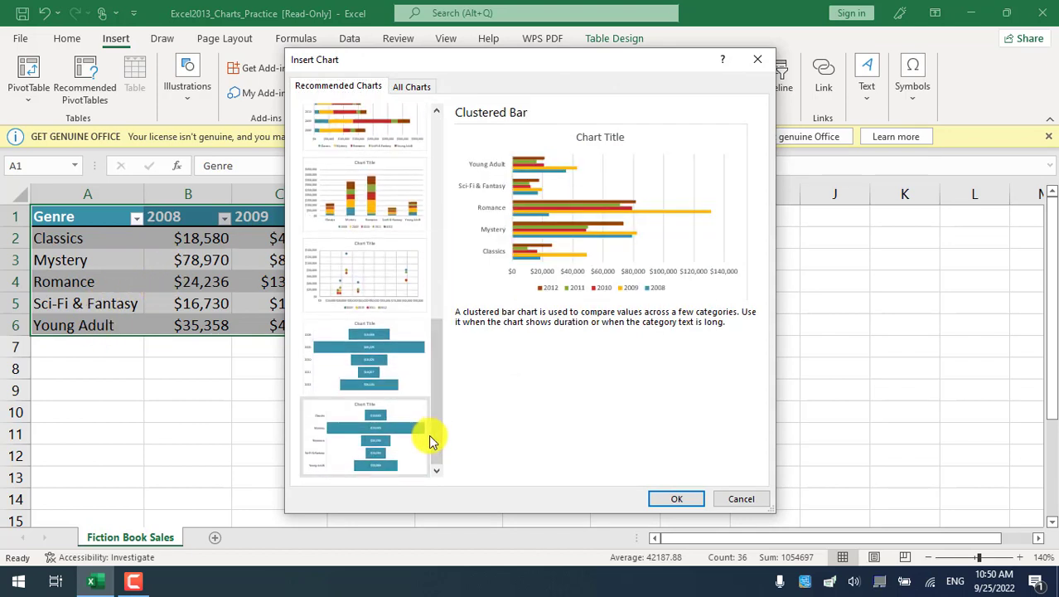
{"action": "left_click", "coordinate": [764, 71]}
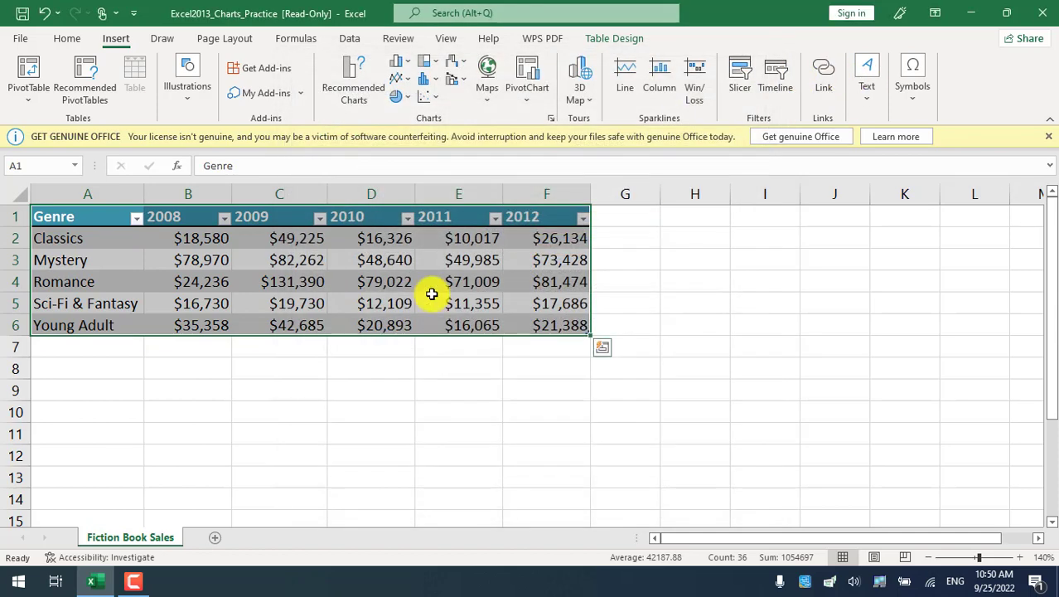
{"action": "left_click", "coordinate": [262, 367]}
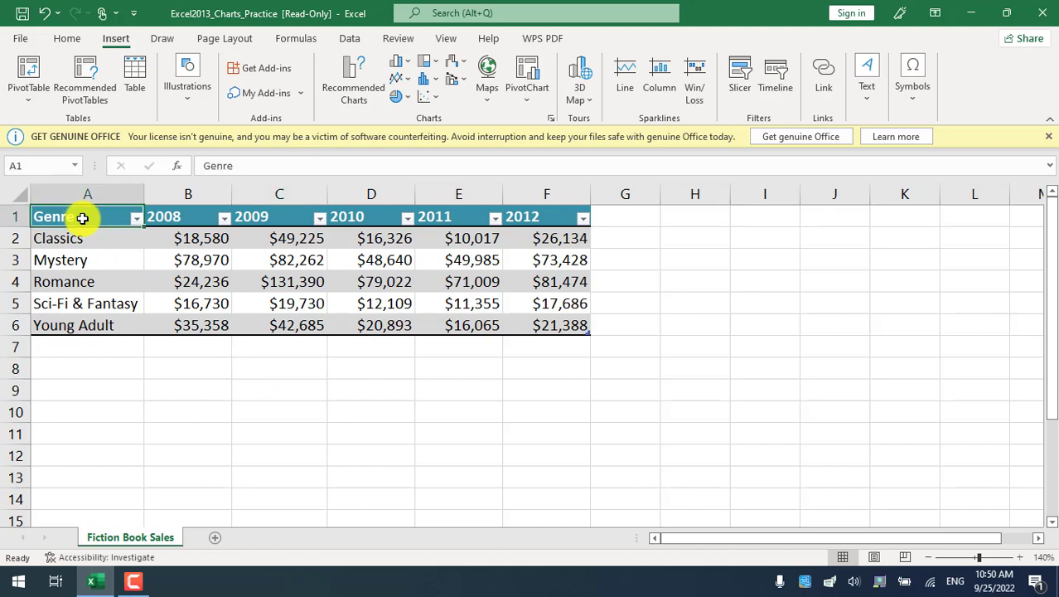
Step: Insert a 2-D clustered column chart from the sales data in A1:F6
{"action": "left_click_drag", "start_coordinate": [82, 218], "coordinate": [507, 331]}
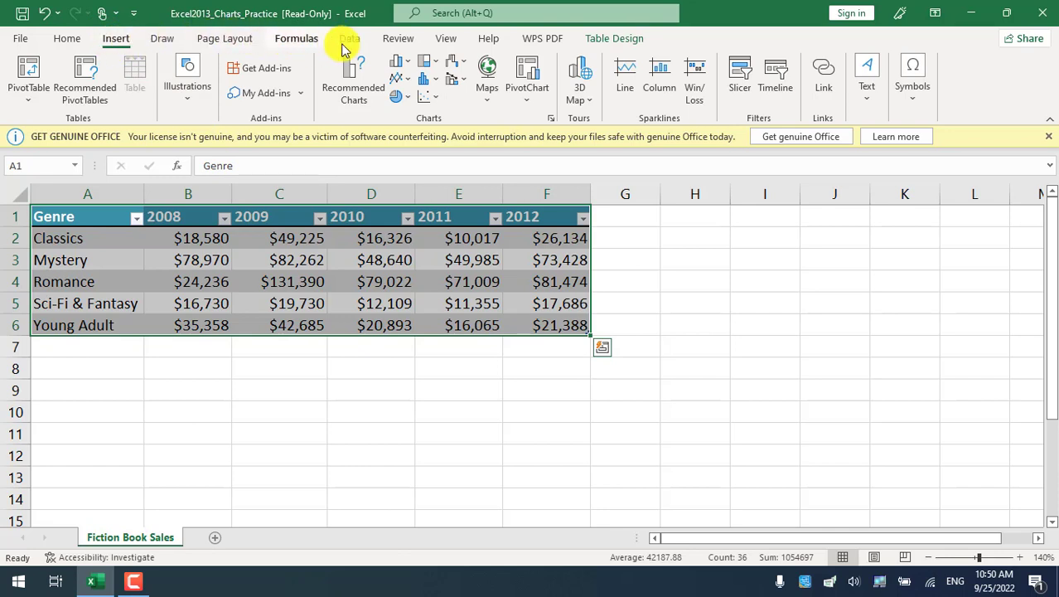
{"action": "left_click", "coordinate": [408, 65]}
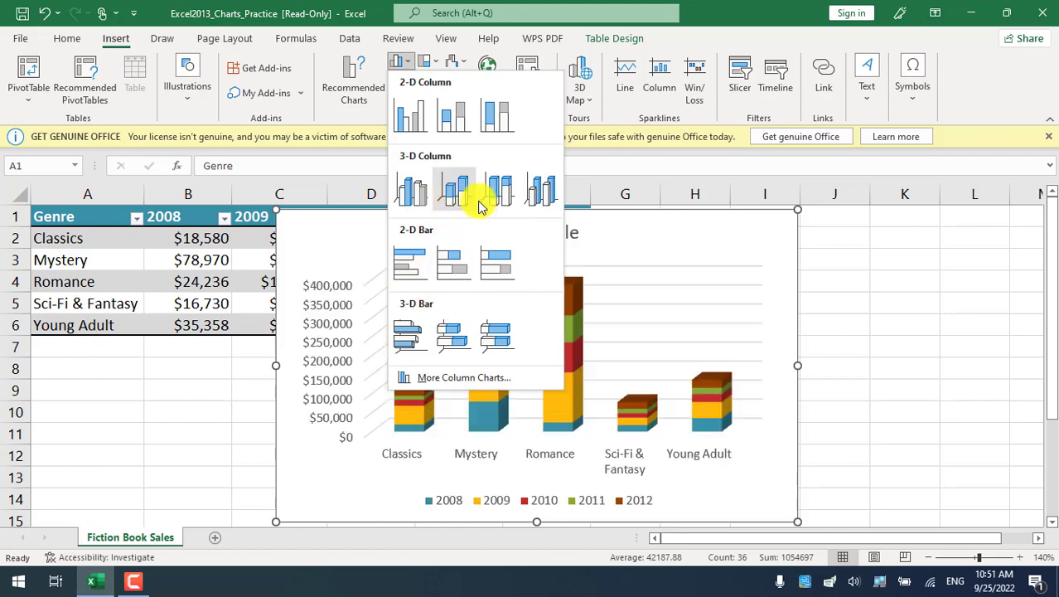
{"action": "left_click", "coordinate": [414, 123]}
{"action": "left_click", "coordinate": [443, 303]}
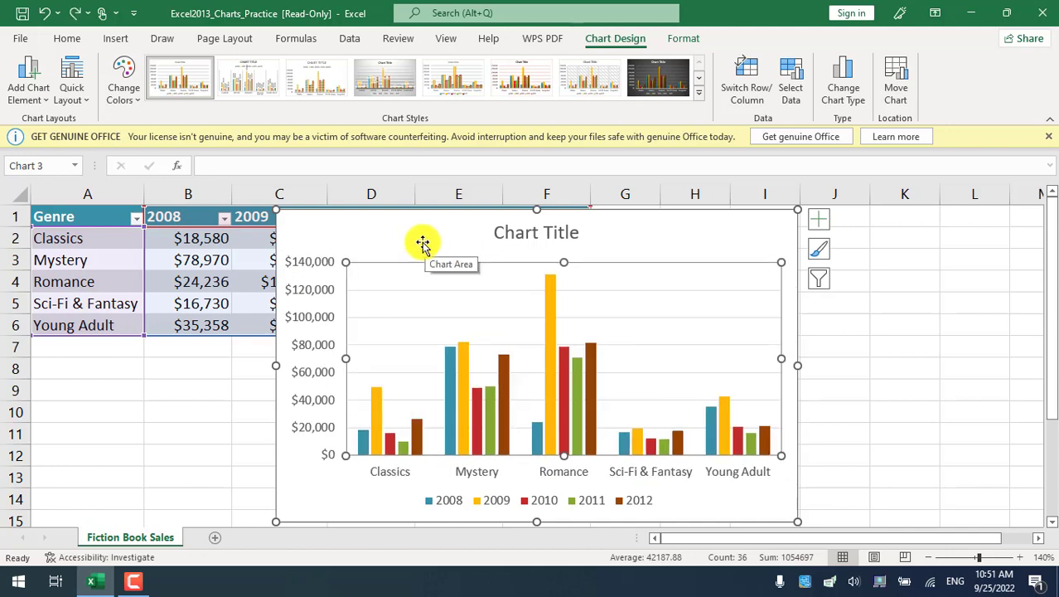
Step: Move the column chart clear of the sales table, beside column F, and set the worksheet zoom to 120%
{"action": "left_click_drag", "start_coordinate": [400, 211], "coordinate": [525, 217]}
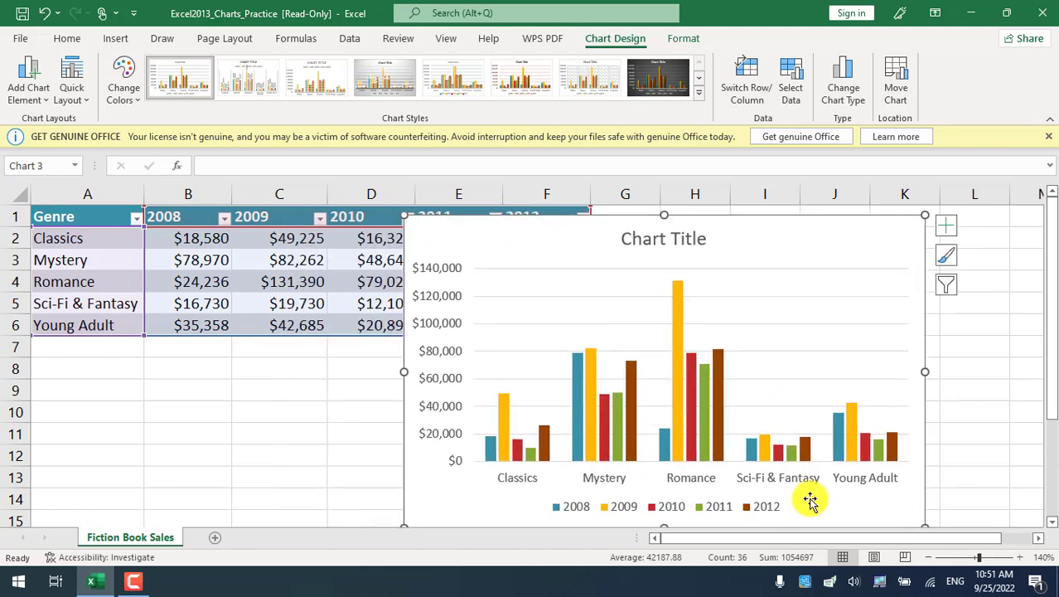
{"action": "left_click", "coordinate": [928, 557]}
{"action": "left_click", "coordinate": [928, 557]}
{"action": "left_click", "coordinate": [929, 557]}
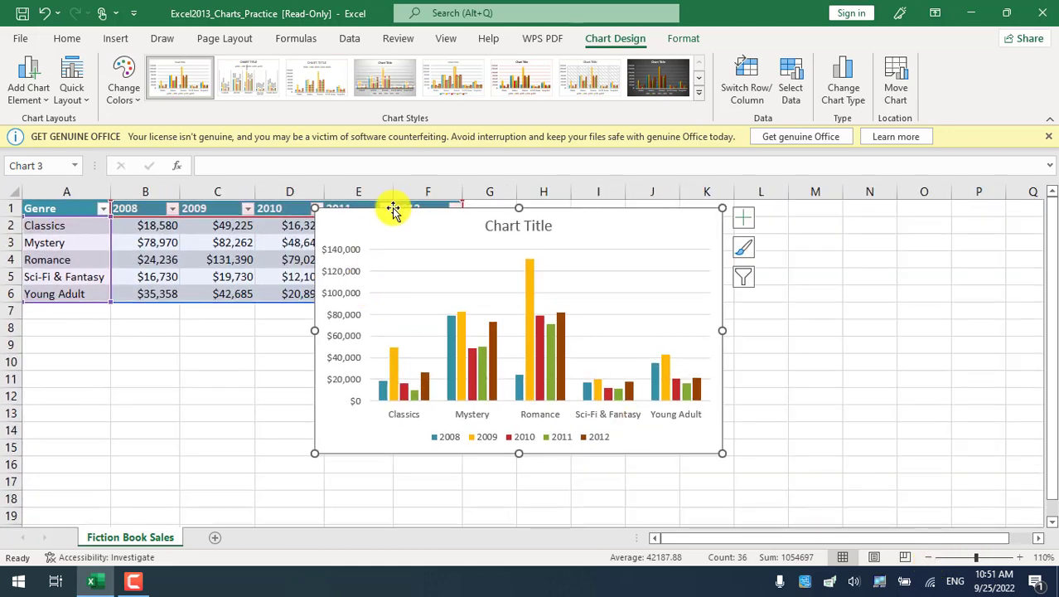
{"action": "left_click_drag", "start_coordinate": [393, 210], "coordinate": [571, 218]}
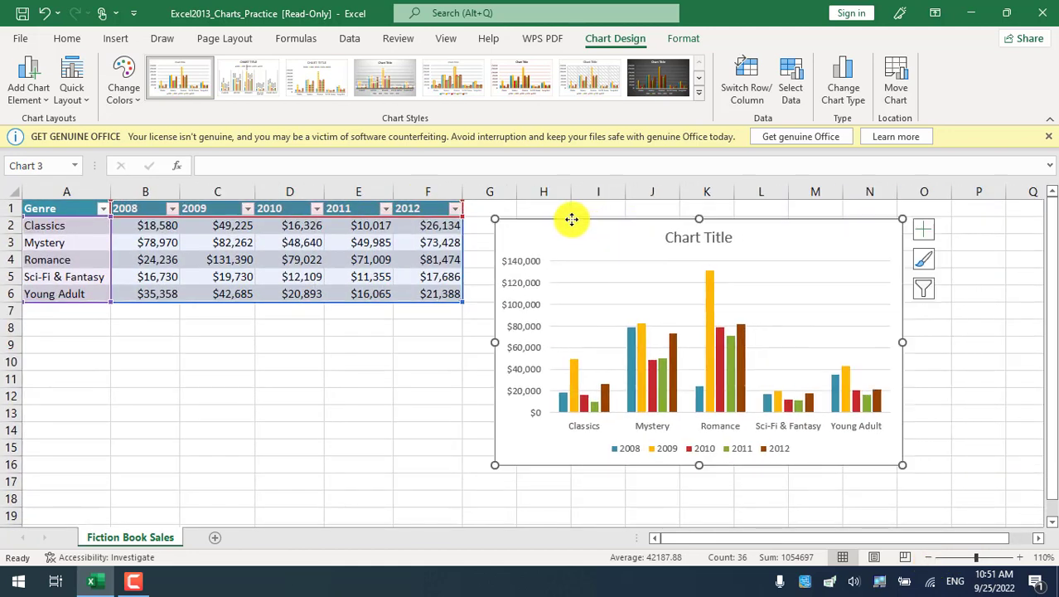
{"action": "left_click", "coordinate": [1021, 557]}
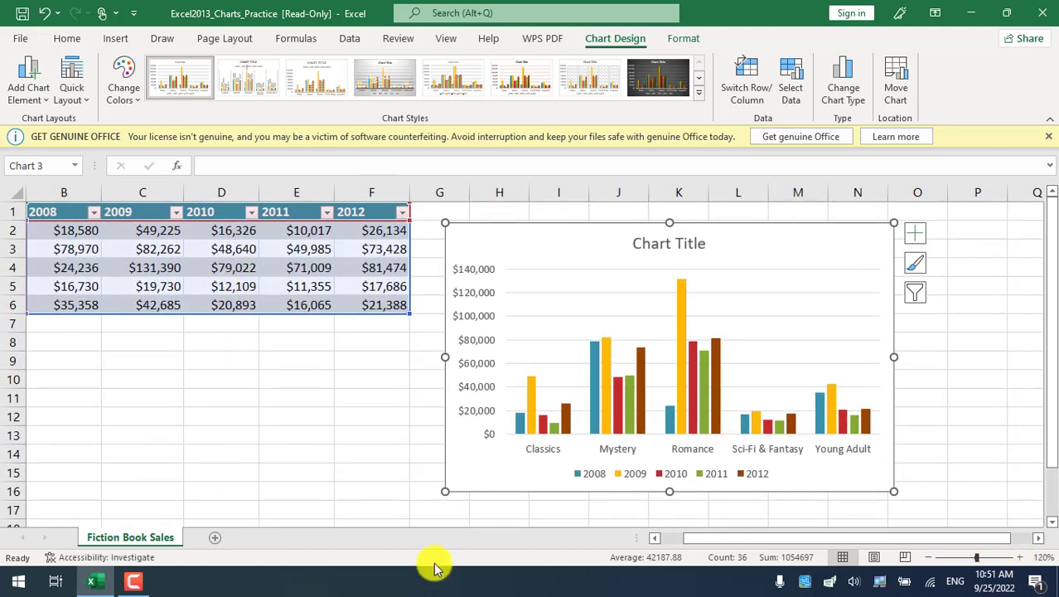
{"action": "left_click_drag", "start_coordinate": [721, 540], "coordinate": [669, 535]}
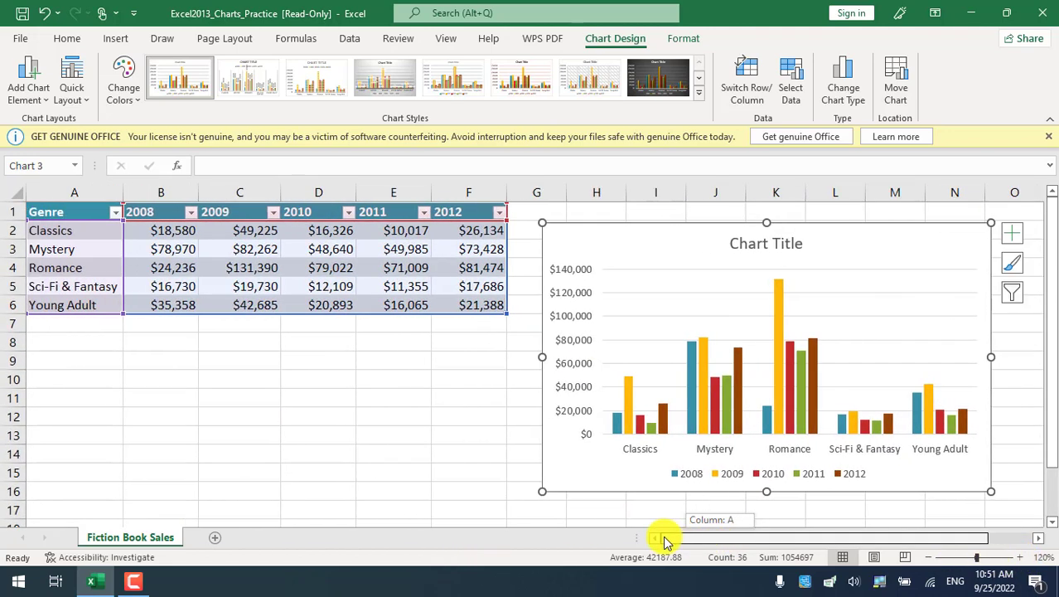
Step: Inspect the chart's genre axis and its 2008 data series against the table
{"action": "left_click", "coordinate": [638, 445]}
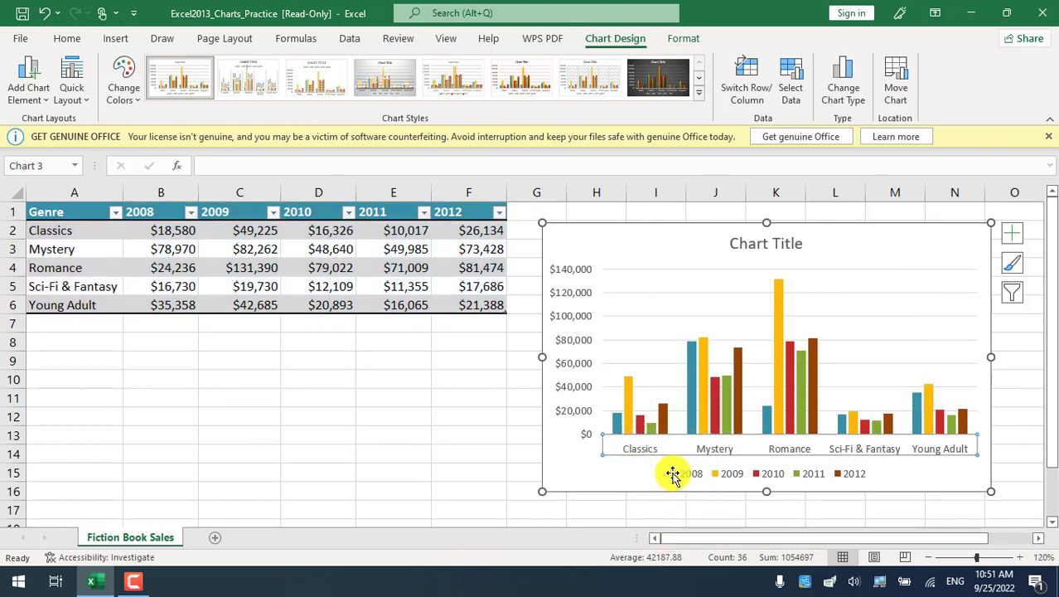
{"action": "left_click", "coordinate": [617, 420]}
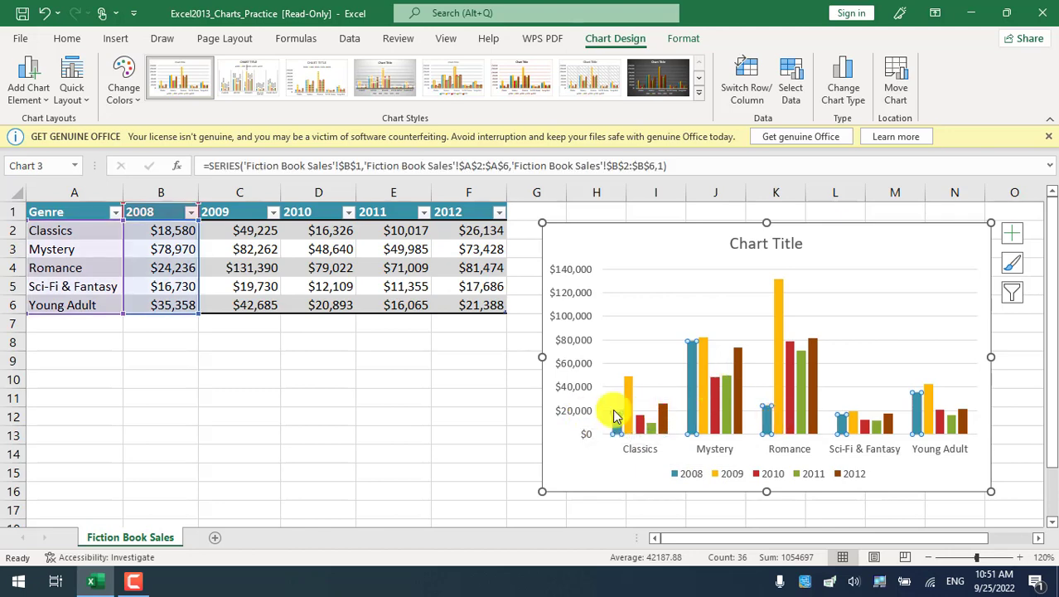
{"action": "left_click", "coordinate": [459, 416]}
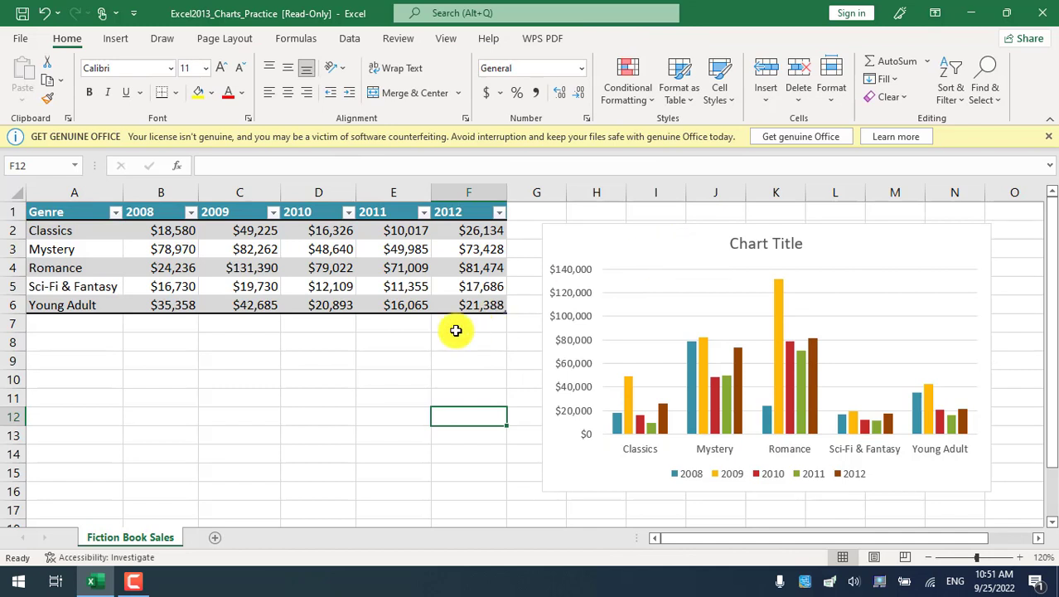
Step: Set the column chart's title position to Above Chart
{"action": "left_click", "coordinate": [641, 254]}
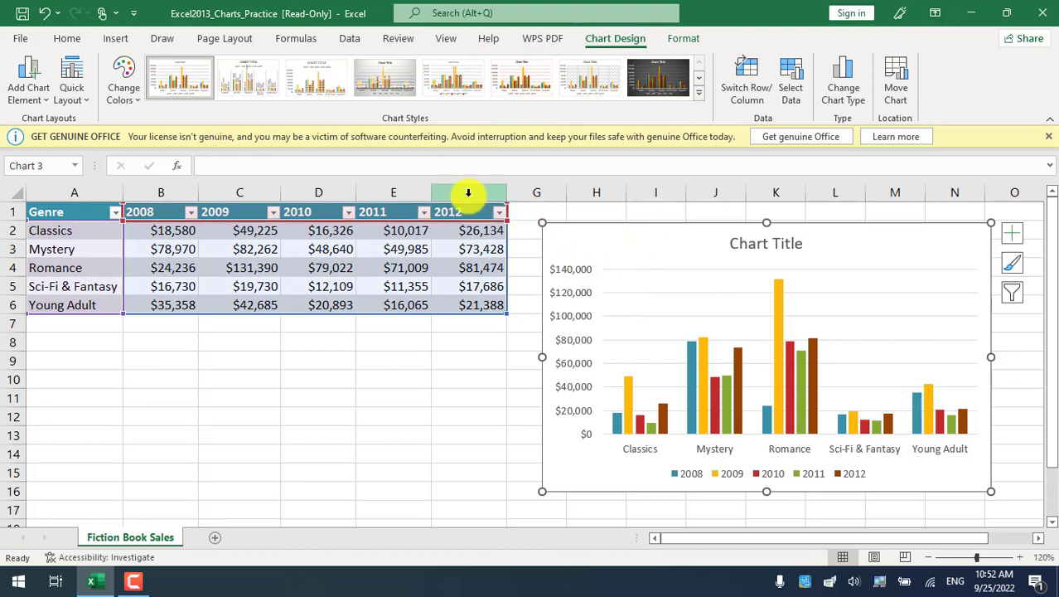
{"action": "left_click", "coordinate": [26, 105]}
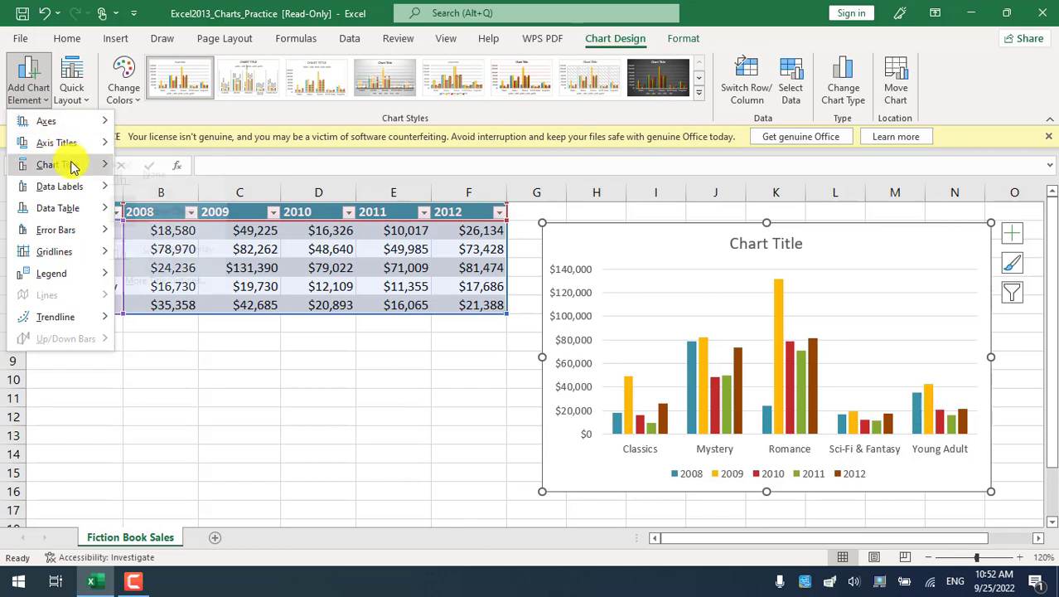
{"action": "mouse_move", "coordinate": [71, 166]}
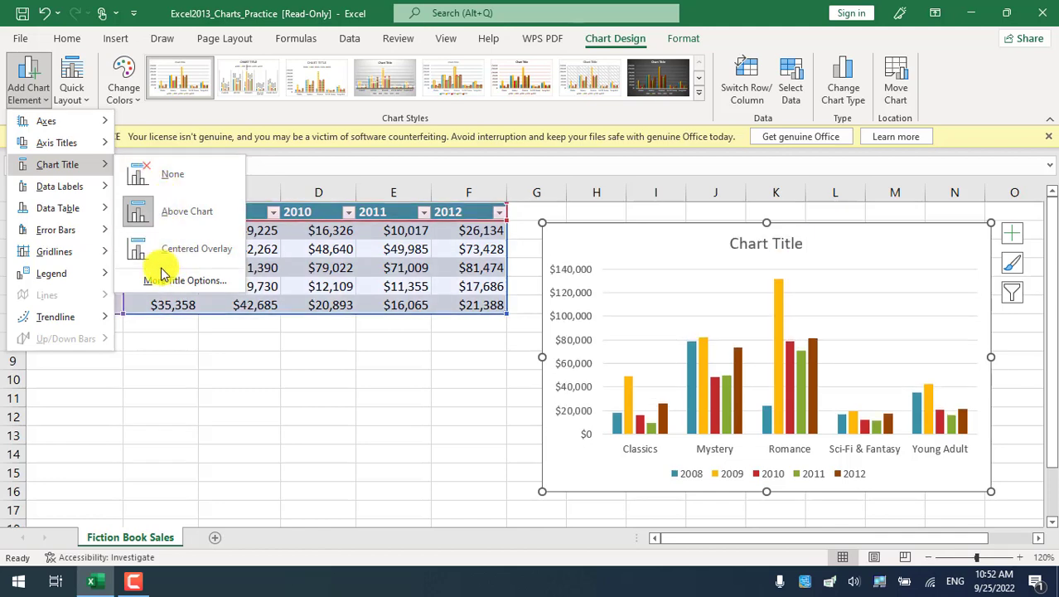
{"action": "left_click", "coordinate": [176, 228]}
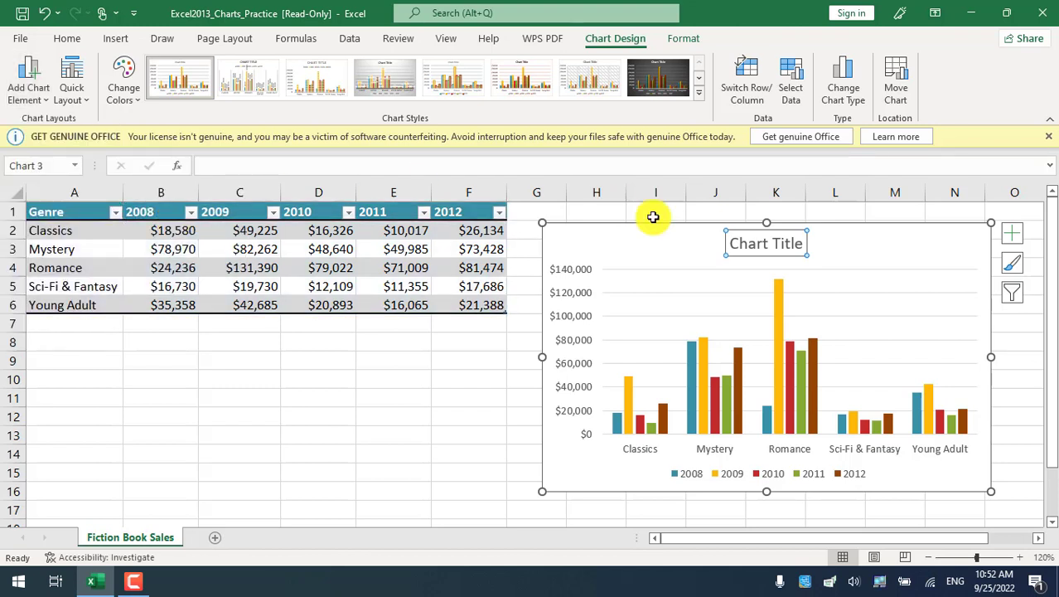
Step: Replace the chart title's placeholder text with "movie catagories"
{"action": "left_click", "coordinate": [776, 242]}
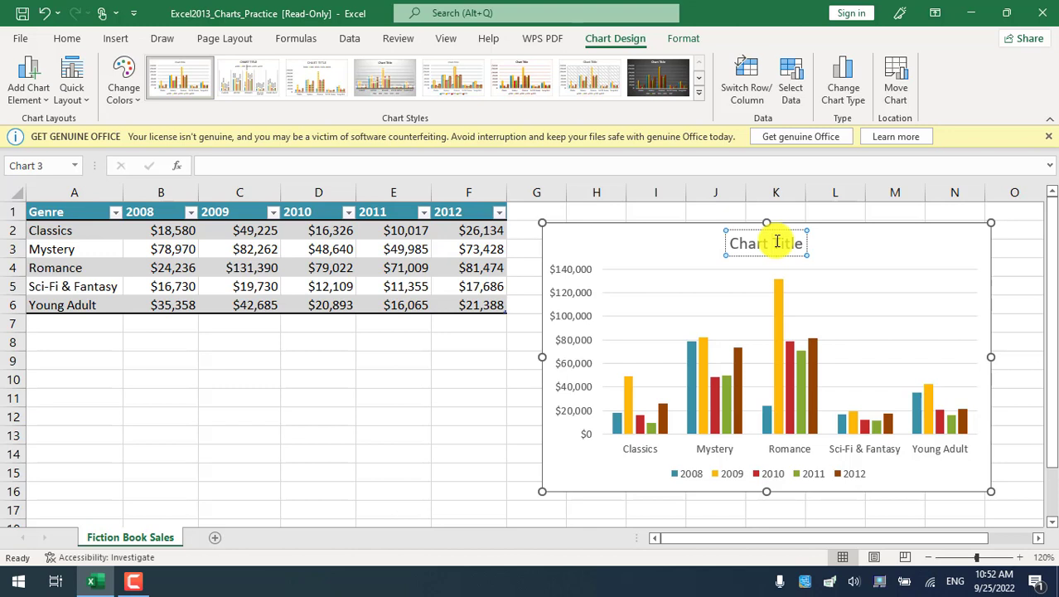
{"action": "double_click", "coordinate": [785, 241]}
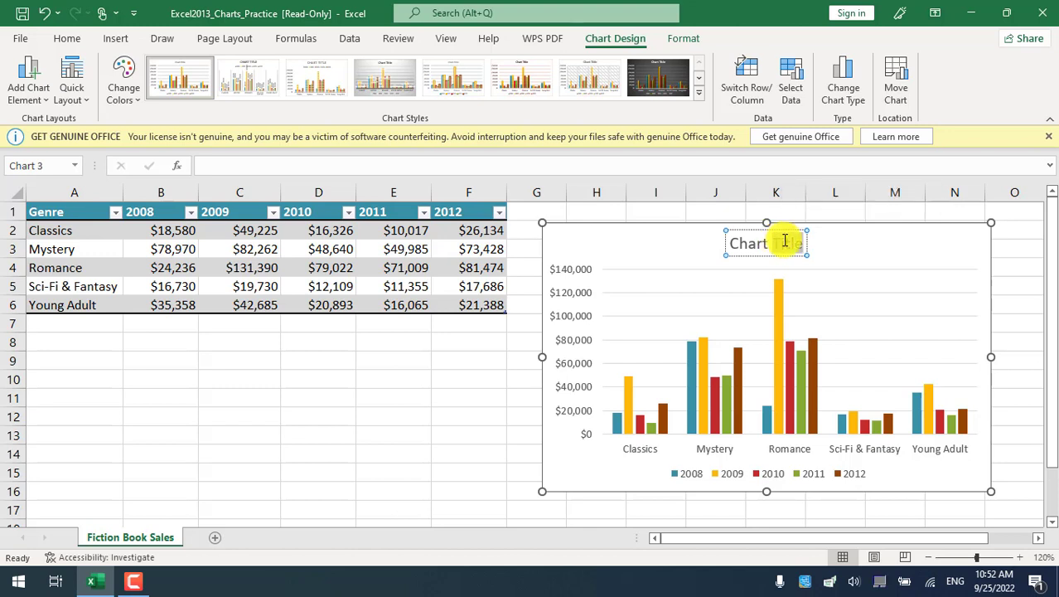
{"action": "key", "text": "ctrl+a"}
{"action": "type", "text": "mo"}
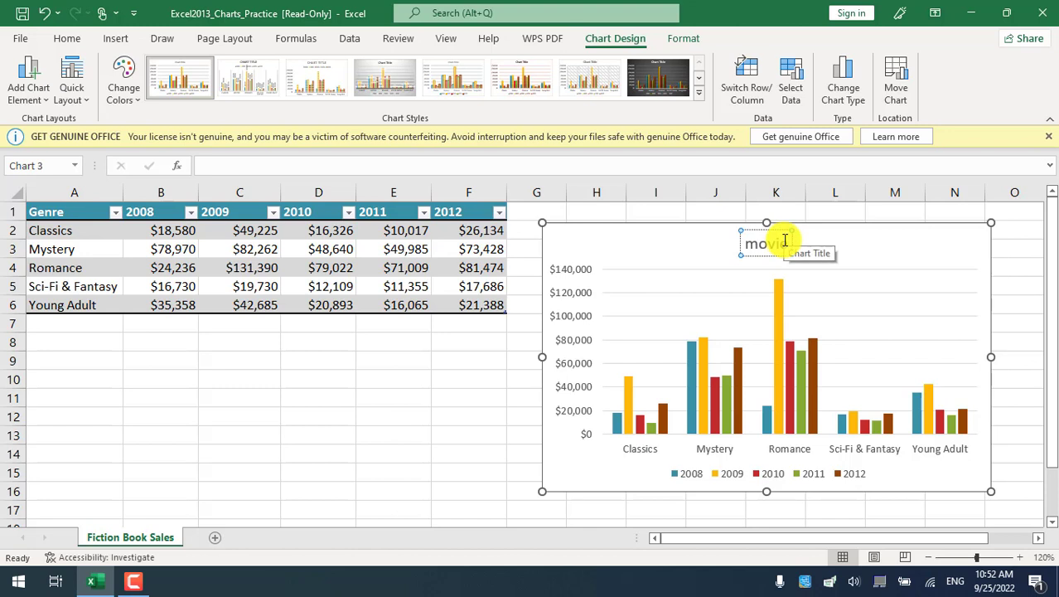
{"action": "type", "text": "vie catago"}
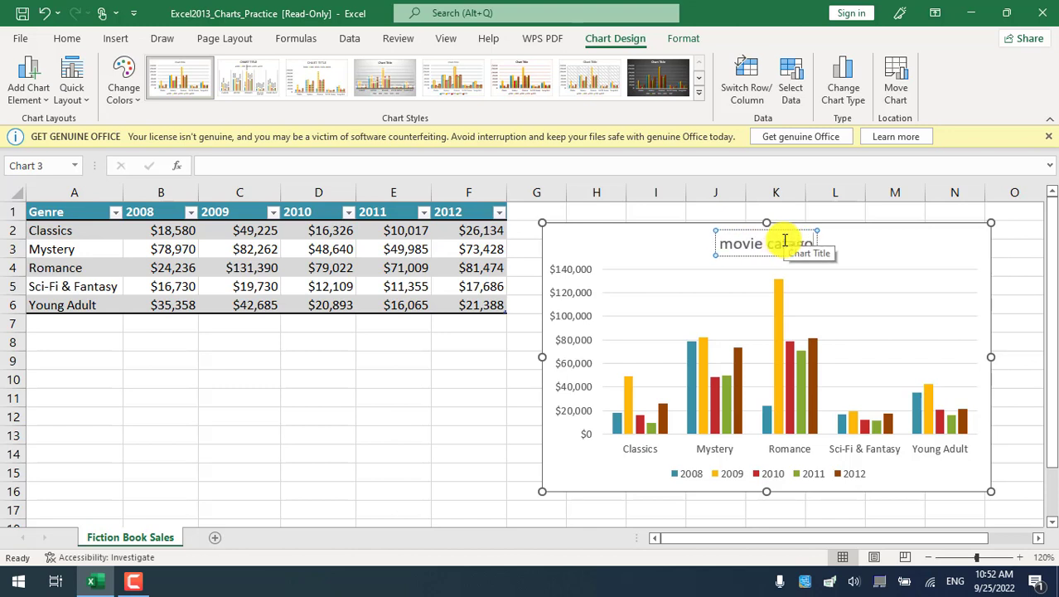
{"action": "key", "text": "BackSpace"}
{"action": "key", "text": "BackSpace"}
{"action": "key", "text": "BackSpace"}
{"action": "type", "text": "egories"}
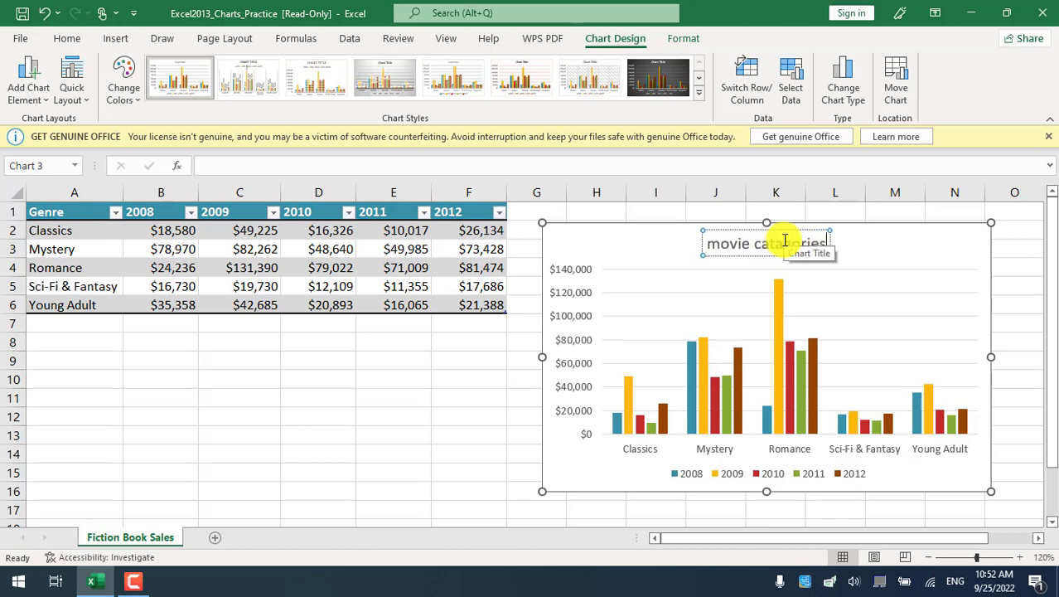
{"action": "left_click", "coordinate": [672, 249]}
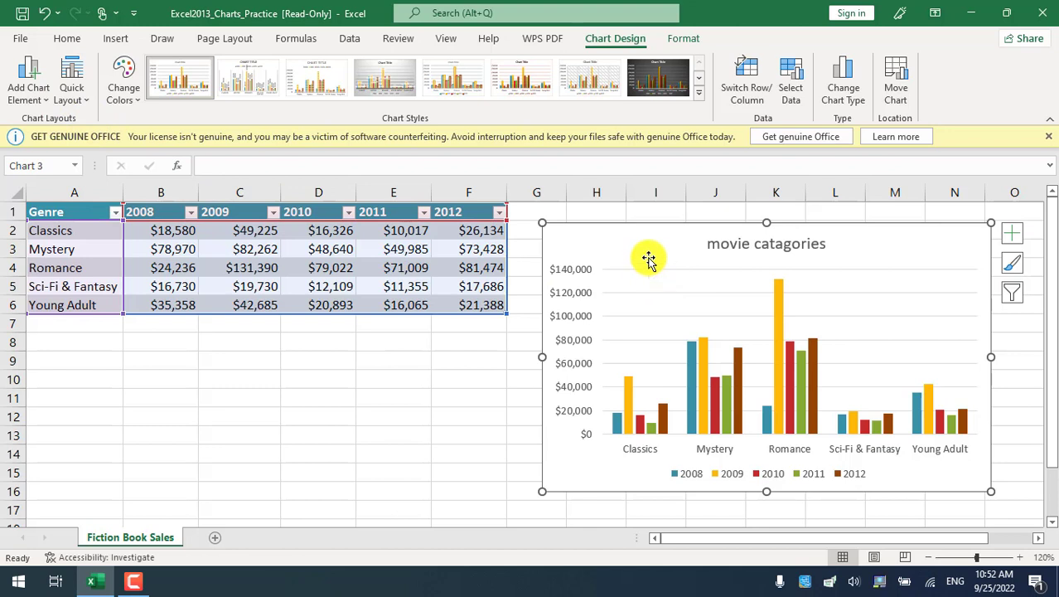
Step: Preview the quick layouts, and apply the chart style with a hatched plot area and grey serif title
{"action": "left_click", "coordinate": [79, 98]}
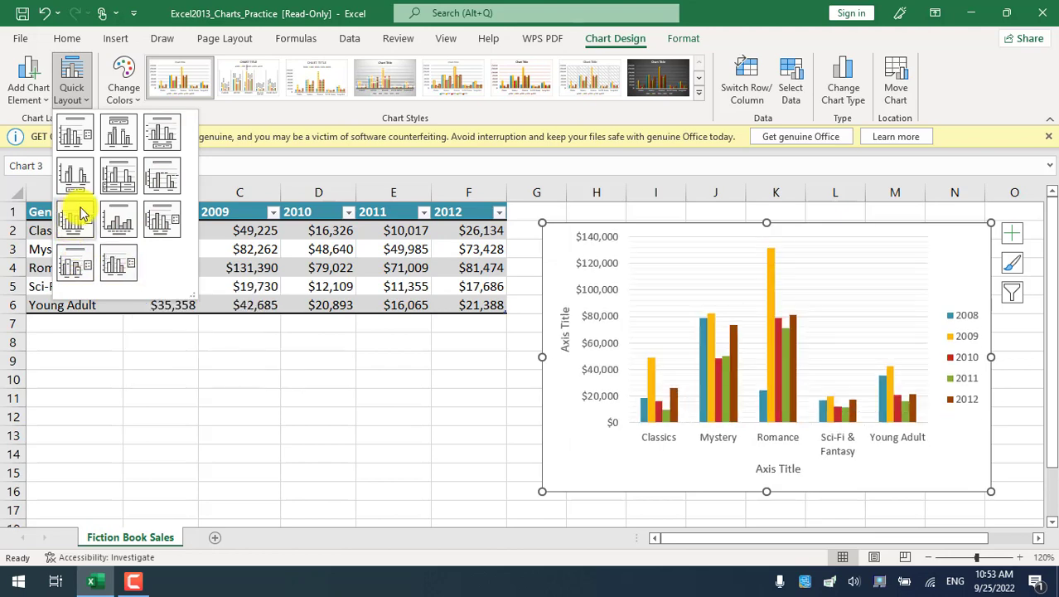
{"action": "left_click", "coordinate": [79, 141]}
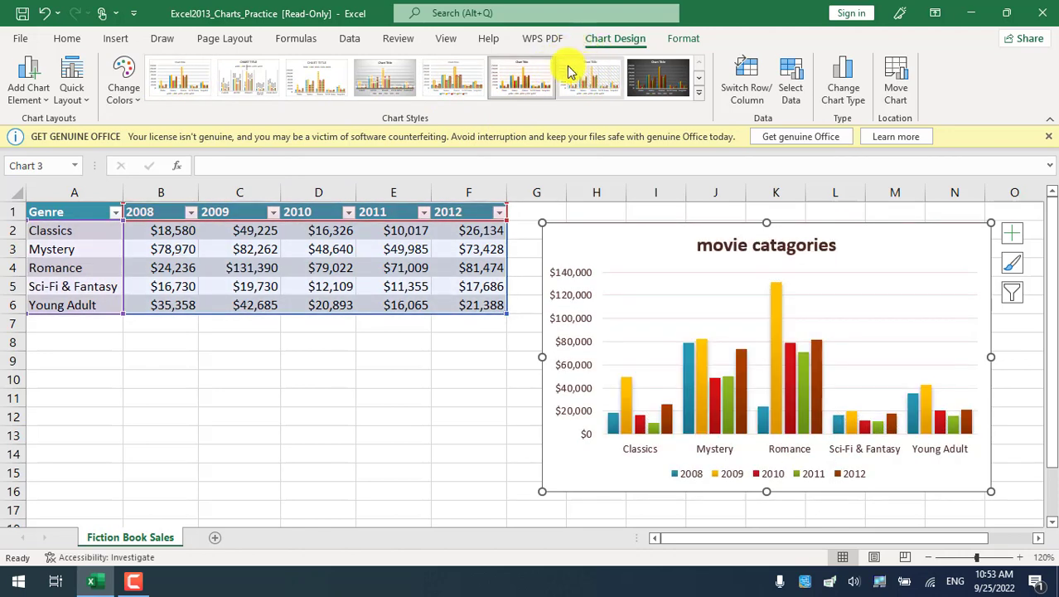
{"action": "left_click", "coordinate": [576, 76]}
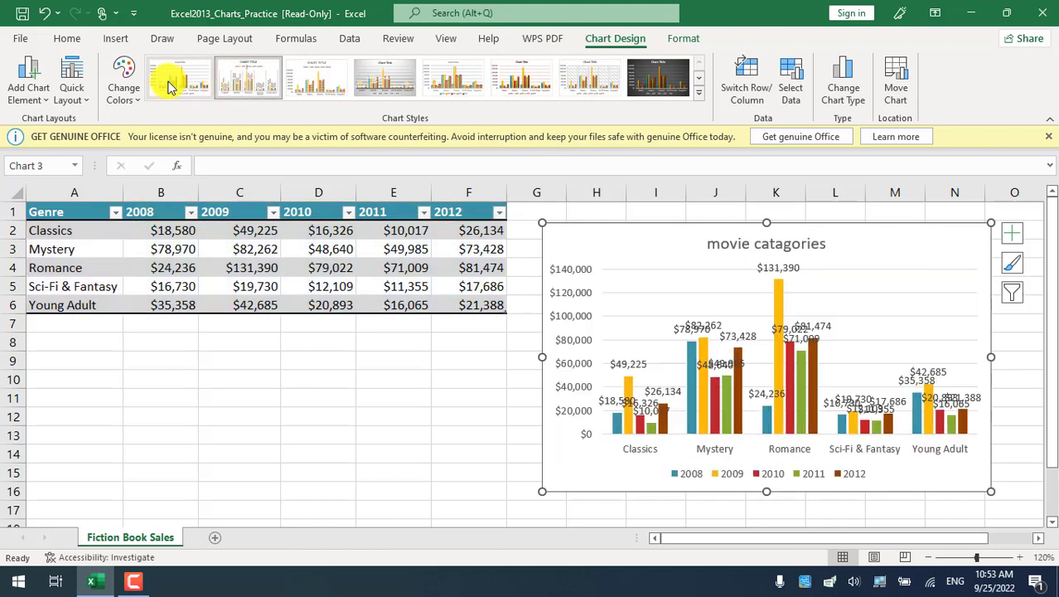
Step: Try other chart styles, ending with the one with an uppercase title, vertical data labels and no value axis
{"action": "left_click", "coordinate": [313, 74]}
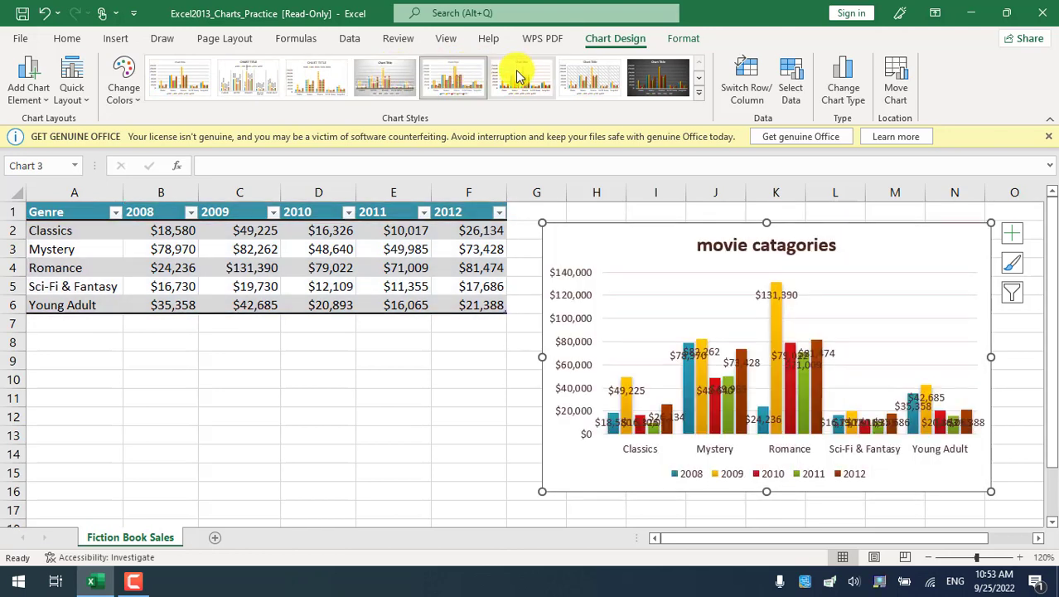
{"action": "left_click", "coordinate": [244, 87]}
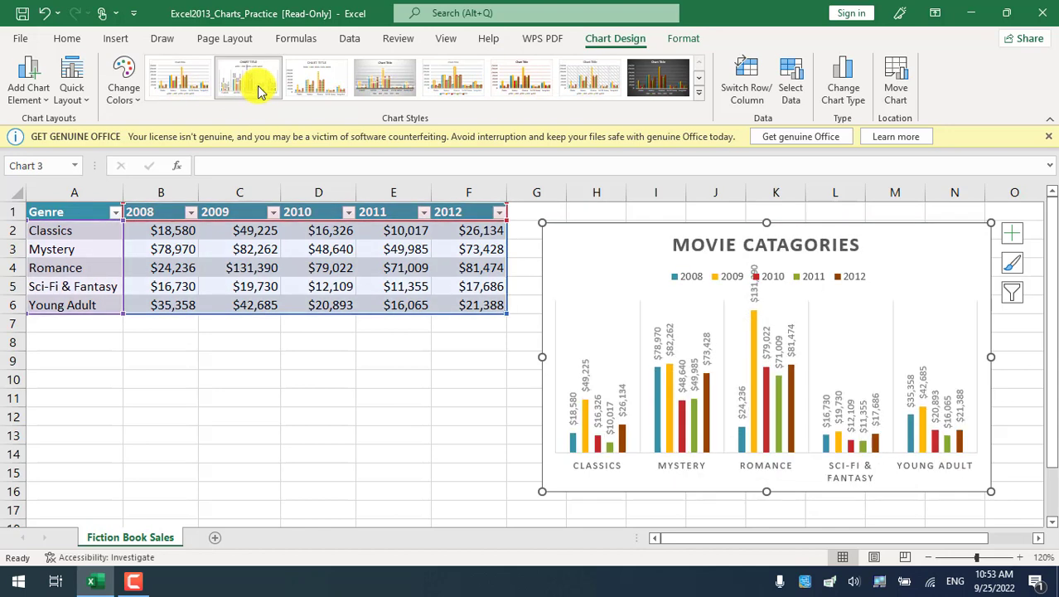
{"action": "left_click", "coordinate": [699, 92]}
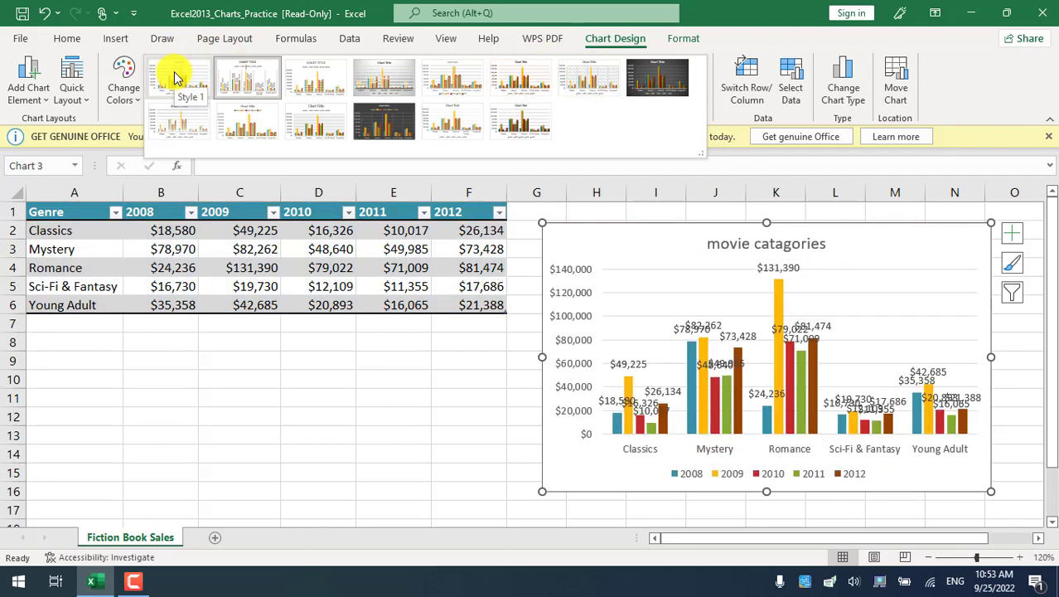
{"action": "left_click", "coordinate": [236, 71]}
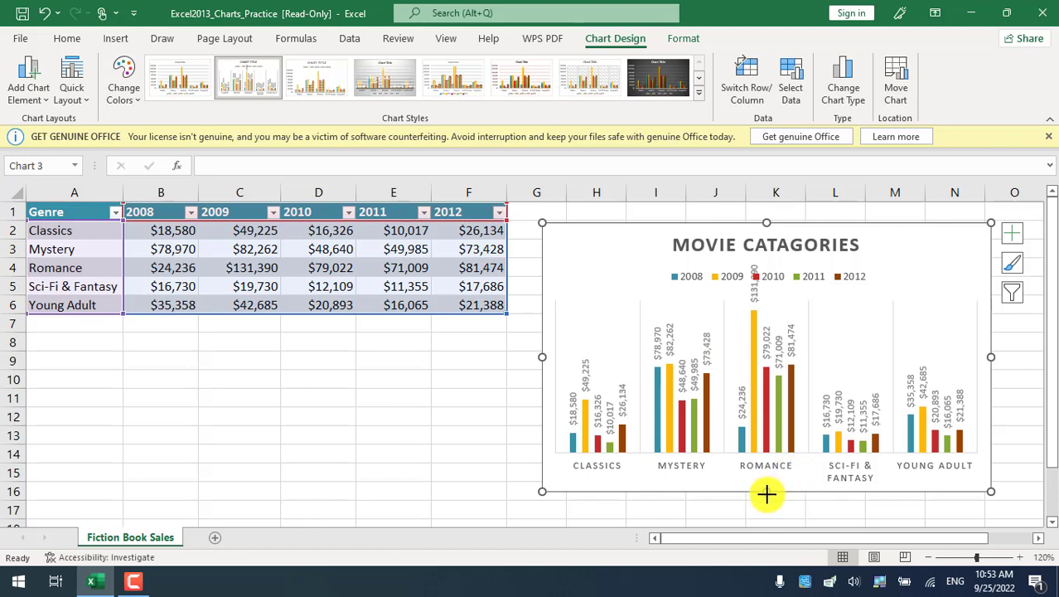
Step: Enlarge the chart's height so it extends down to about row 18
{"action": "left_click_drag", "start_coordinate": [766, 495], "coordinate": [768, 514]}
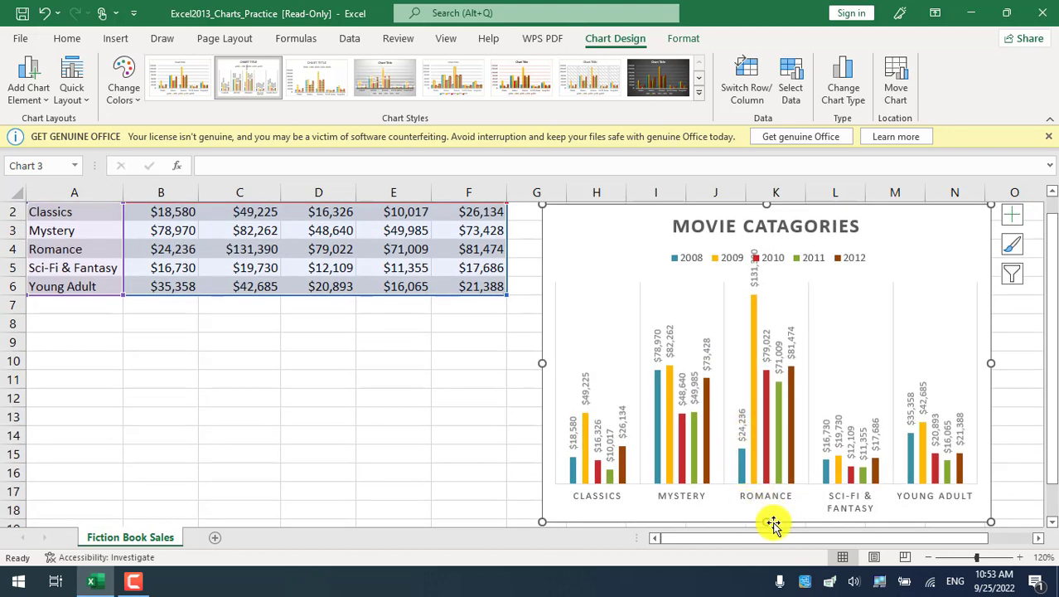
{"action": "left_click_drag", "start_coordinate": [766, 491], "coordinate": [762, 464]}
{"action": "scroll", "coordinate": [383, 303], "scroll_direction": "up", "scroll_amount": 1}
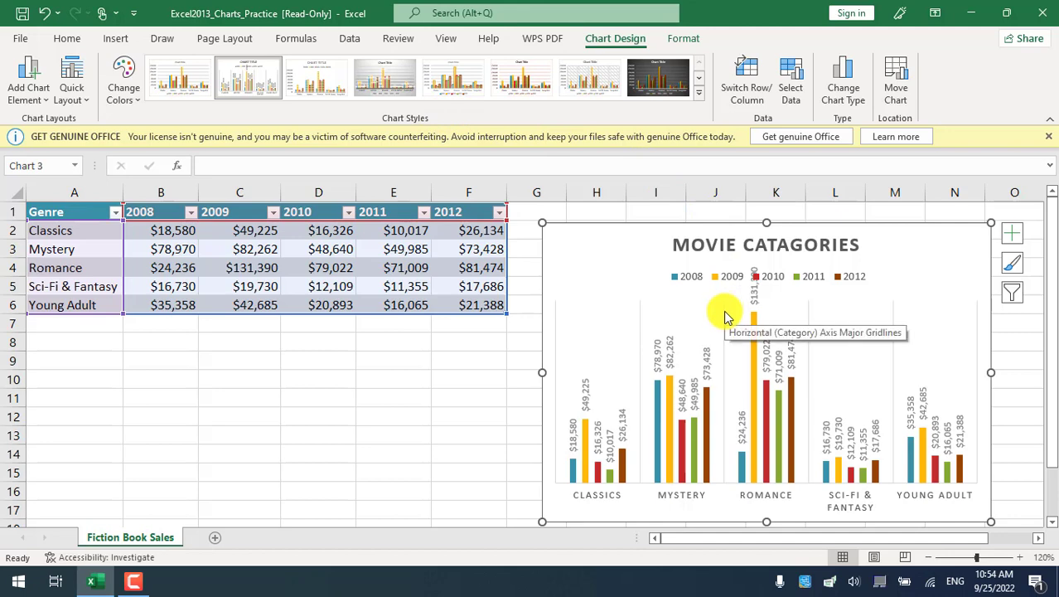
Step: Undo the chart resize and the style changes back to the style with the hatched plot area and grey serif title
{"action": "key", "text": "ctrl+z"}
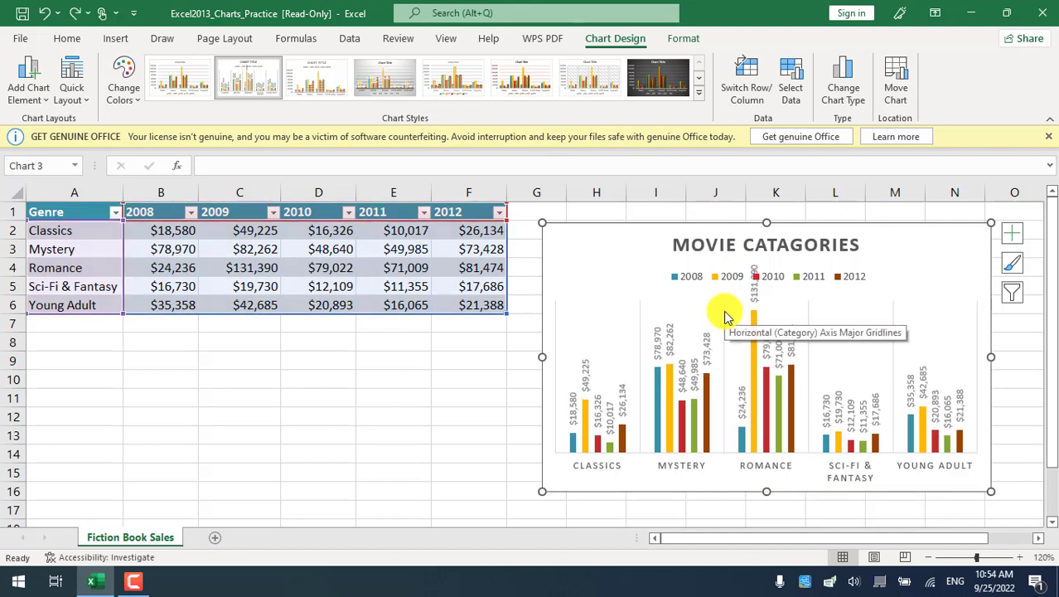
{"action": "key", "text": "ctrl+z"}
{"action": "key", "text": "ctrl+z"}
{"action": "key", "text": "ctrl+z"}
{"action": "key", "text": "ctrl+z"}
{"action": "key", "text": "ctrl+z"}
{"action": "key", "text": "ctrl+z"}
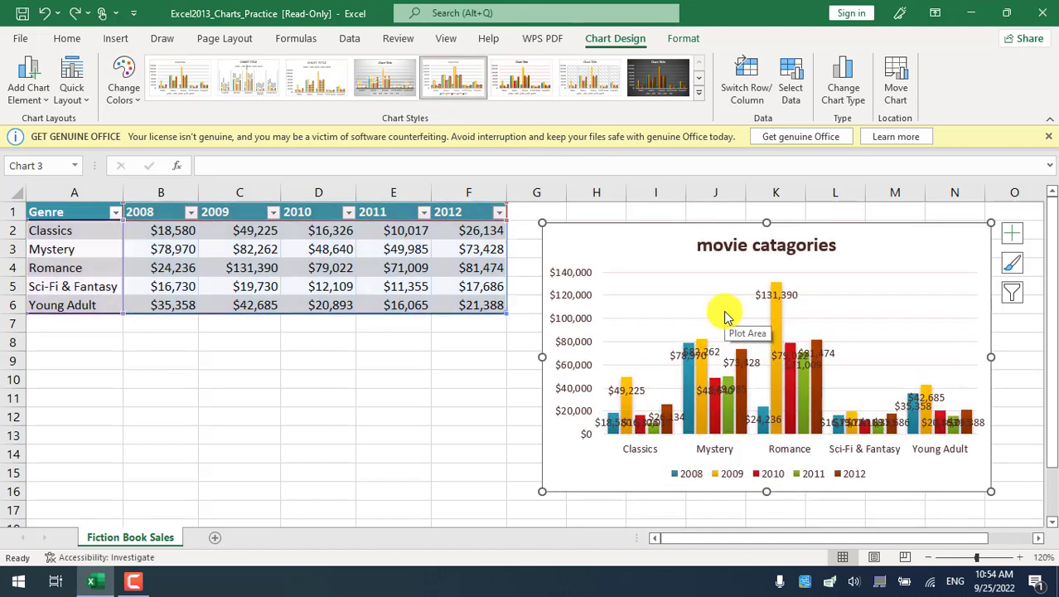
{"action": "key", "text": "ctrl+z"}
{"action": "key", "text": "ctrl+z"}
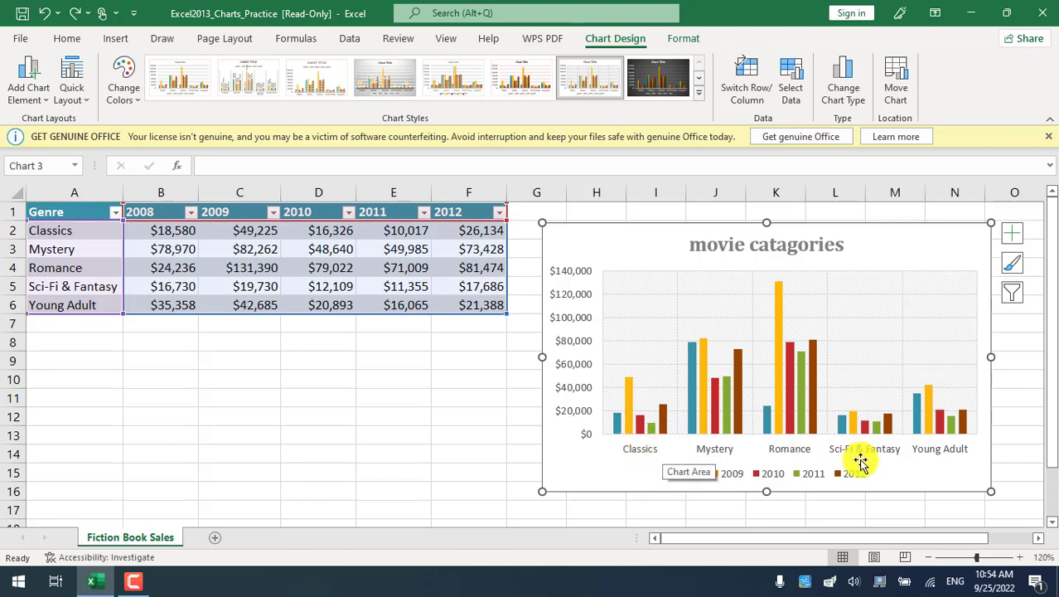
Step: Switch the chart's rows and columns to plot years on the horizontal axis, and check the axis, legend and genre series
{"action": "left_click", "coordinate": [636, 454]}
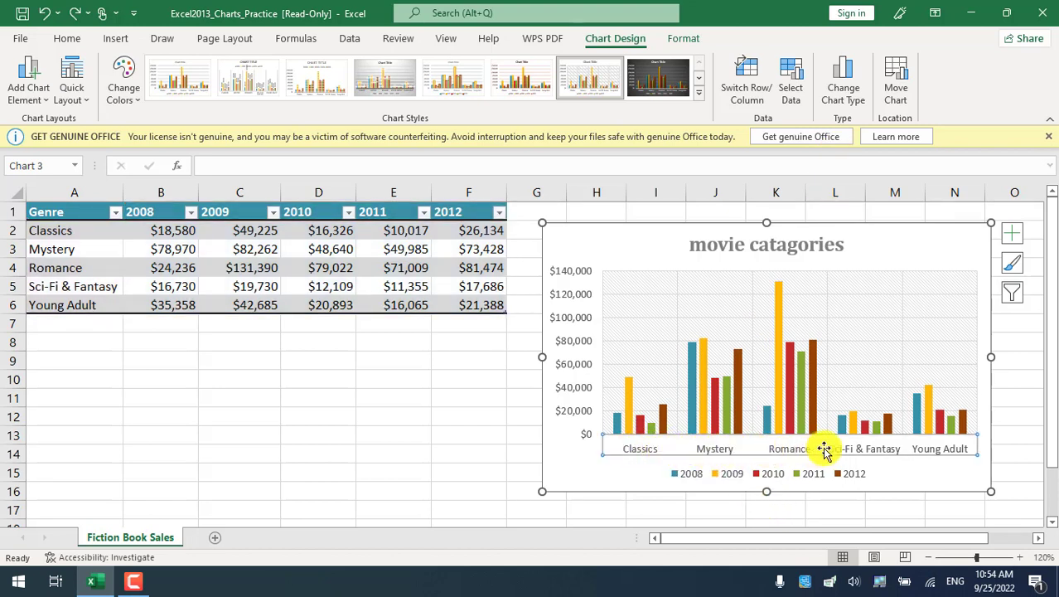
{"action": "left_click", "coordinate": [558, 283]}
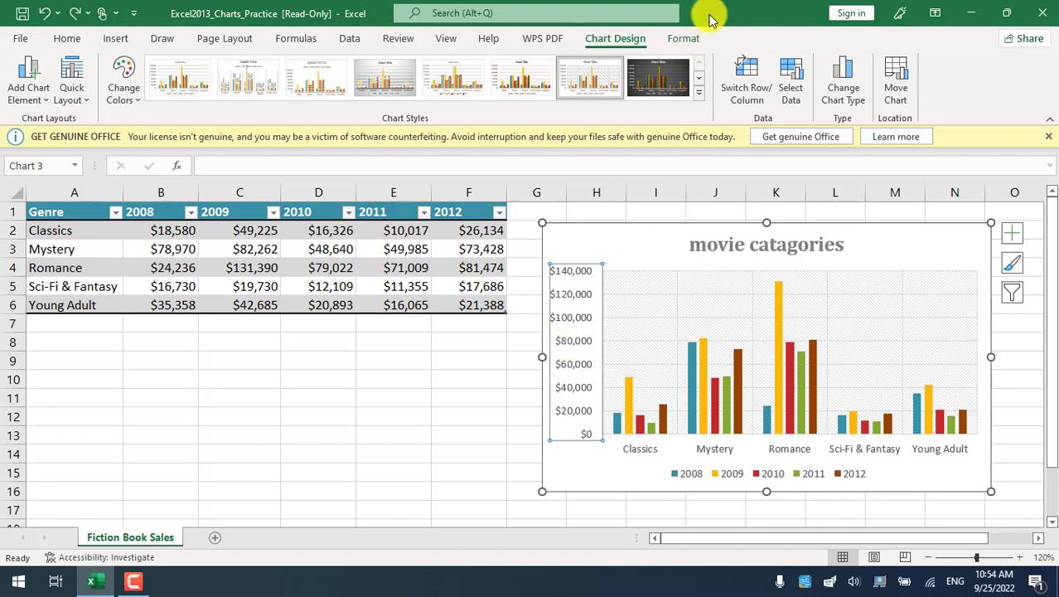
{"action": "left_click", "coordinate": [741, 87]}
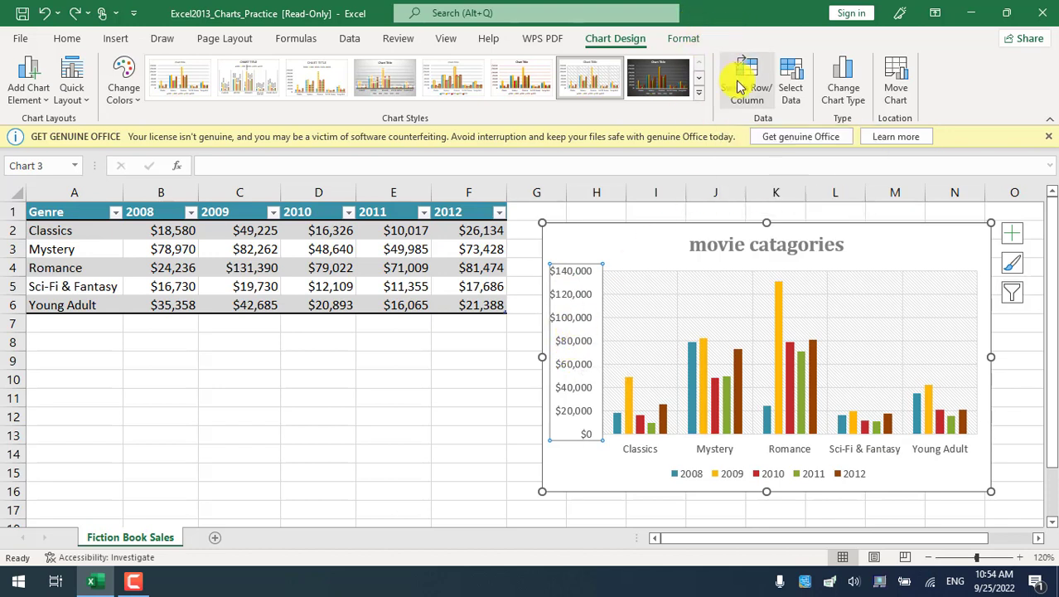
{"action": "left_click", "coordinate": [631, 452]}
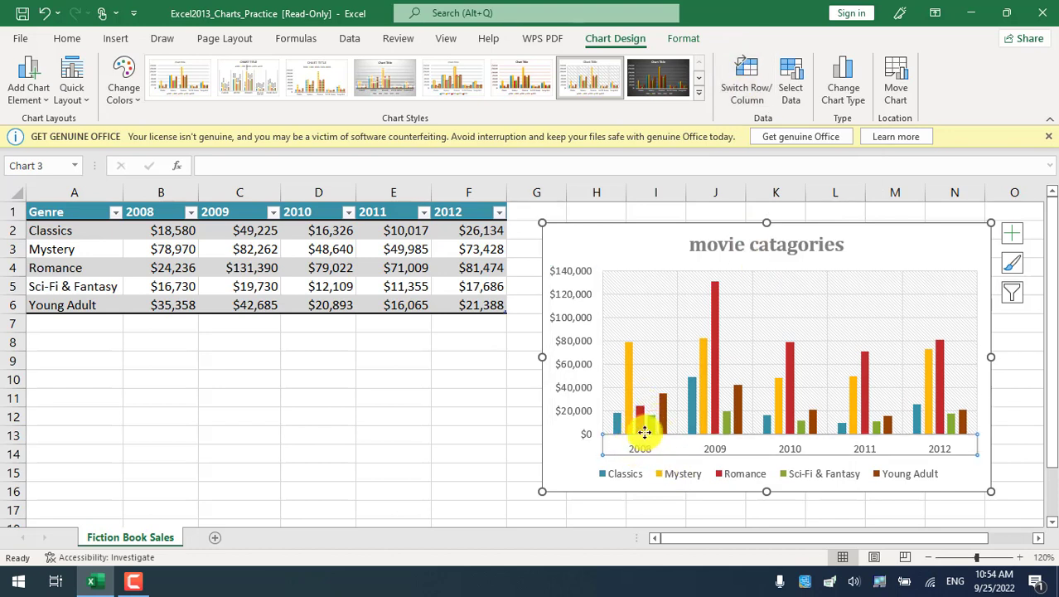
{"action": "left_click", "coordinate": [626, 479]}
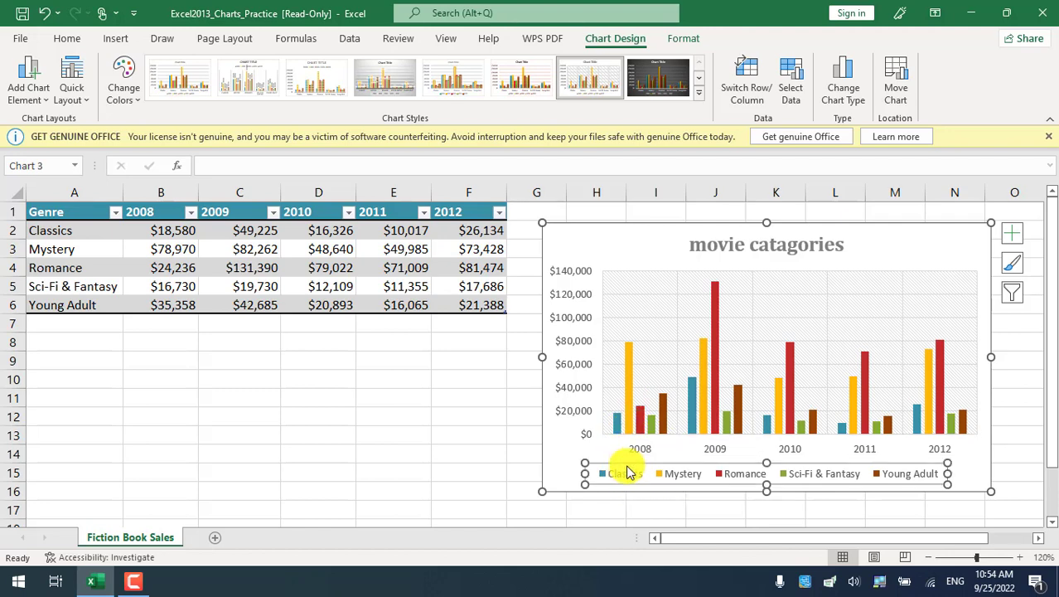
{"action": "left_click", "coordinate": [627, 410]}
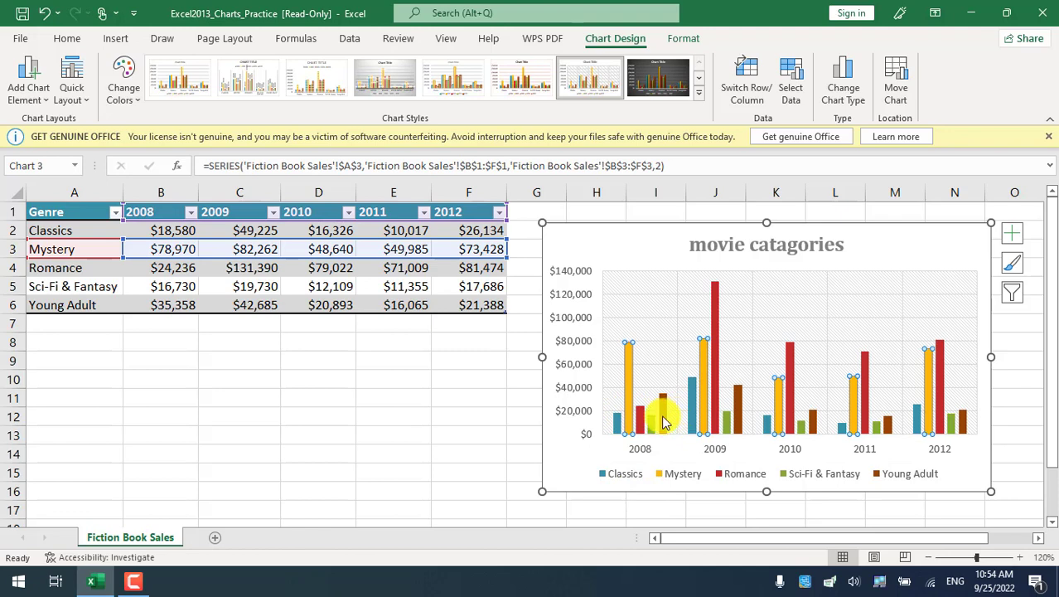
{"action": "left_click", "coordinate": [663, 415]}
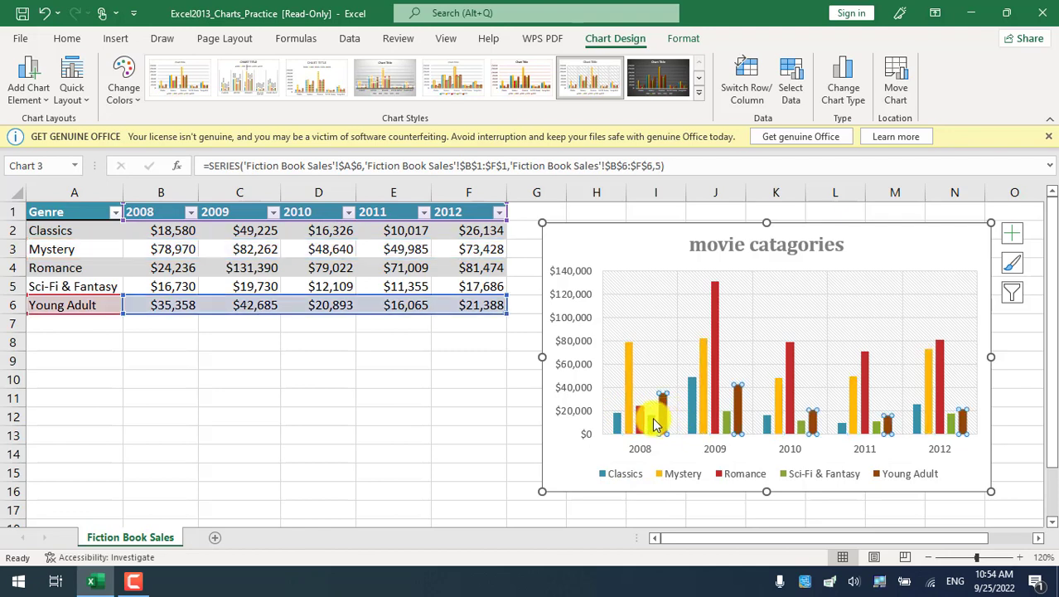
Step: Toggle the chart's rows and columns back and forth, ending with genres on the horizontal axis and years as series
{"action": "left_click", "coordinate": [745, 89]}
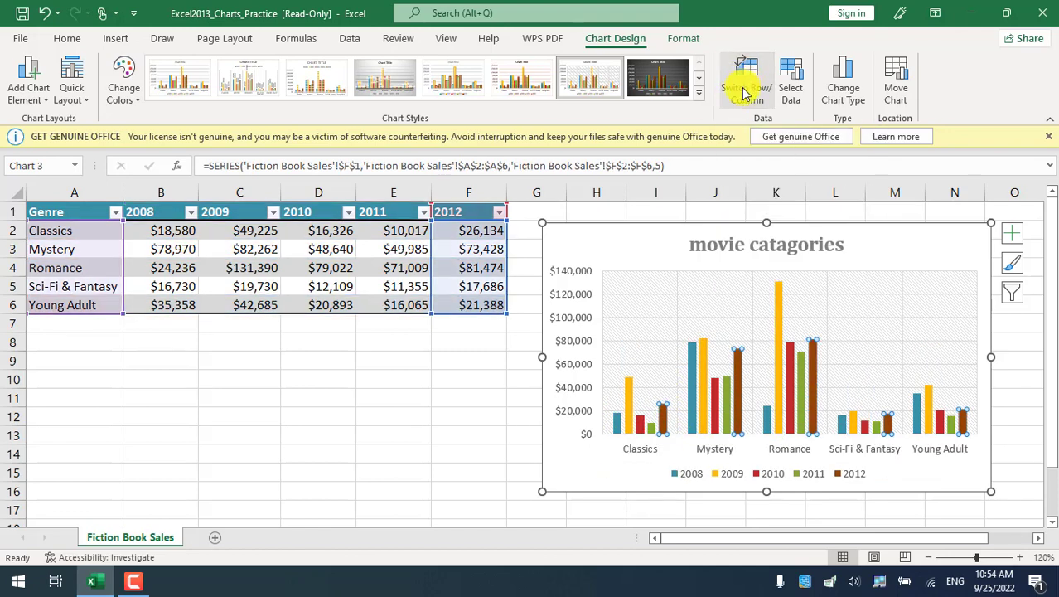
{"action": "left_click", "coordinate": [745, 93]}
{"action": "left_click", "coordinate": [745, 92]}
{"action": "left_click", "coordinate": [745, 95]}
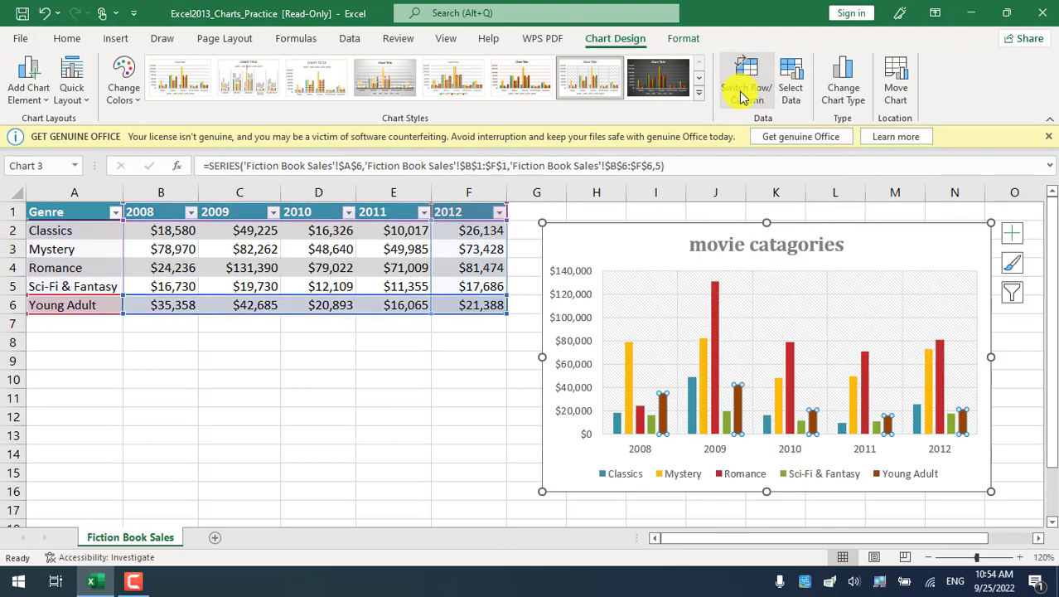
{"action": "left_click", "coordinate": [744, 96]}
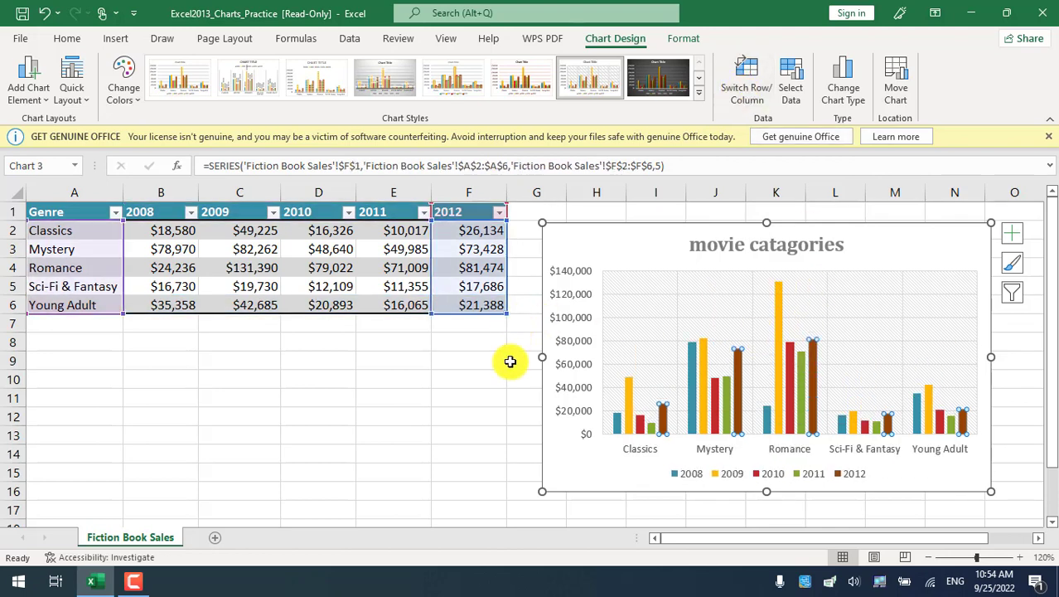
Step: Change the chart type to Line, using the variant with years on the horizontal axis and one line per genre
{"action": "left_click", "coordinate": [537, 469]}
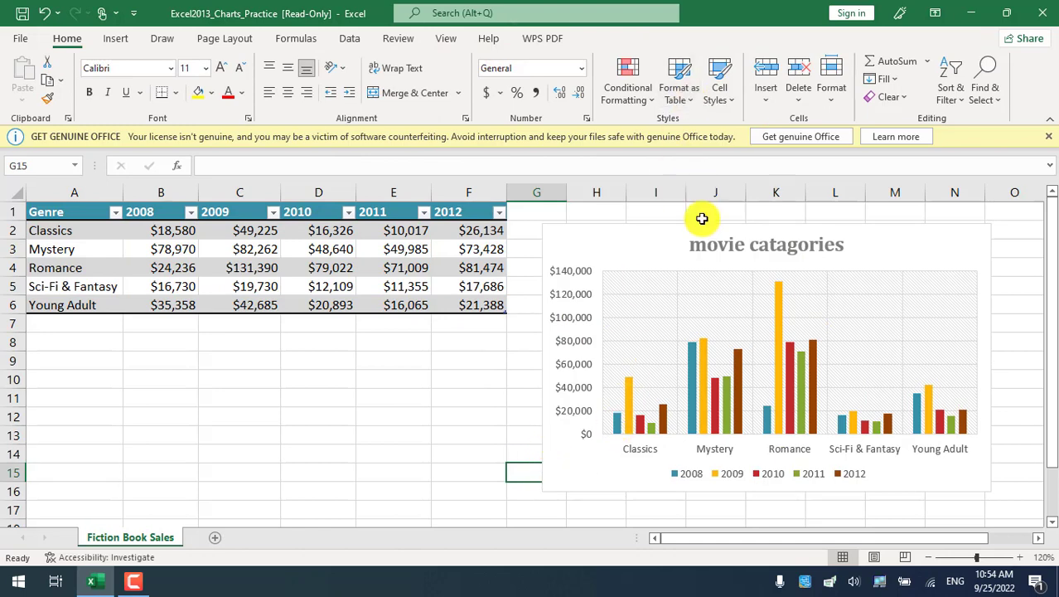
{"action": "left_click", "coordinate": [659, 245]}
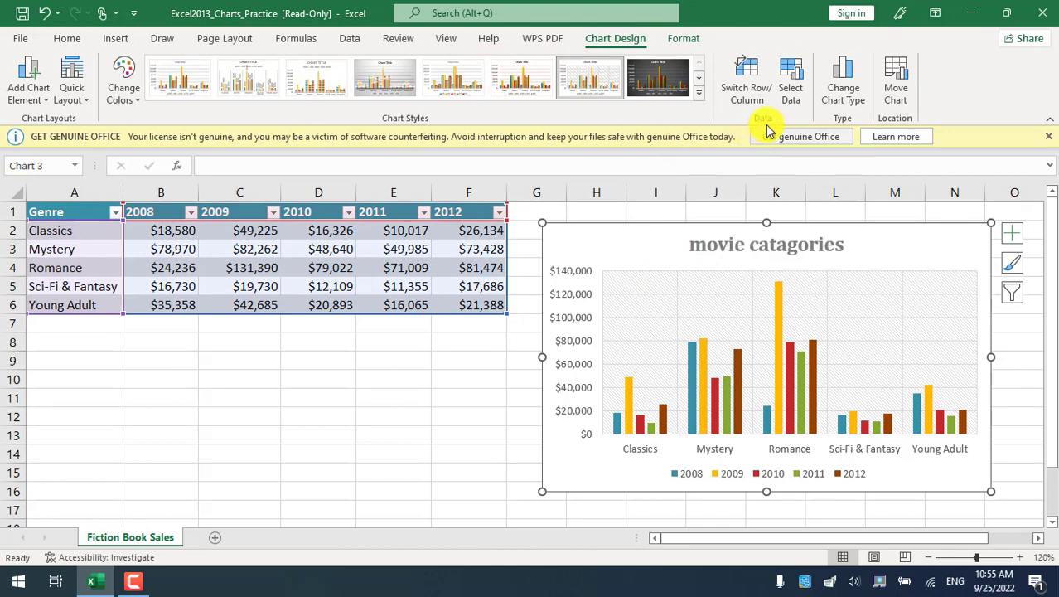
{"action": "left_click", "coordinate": [856, 107]}
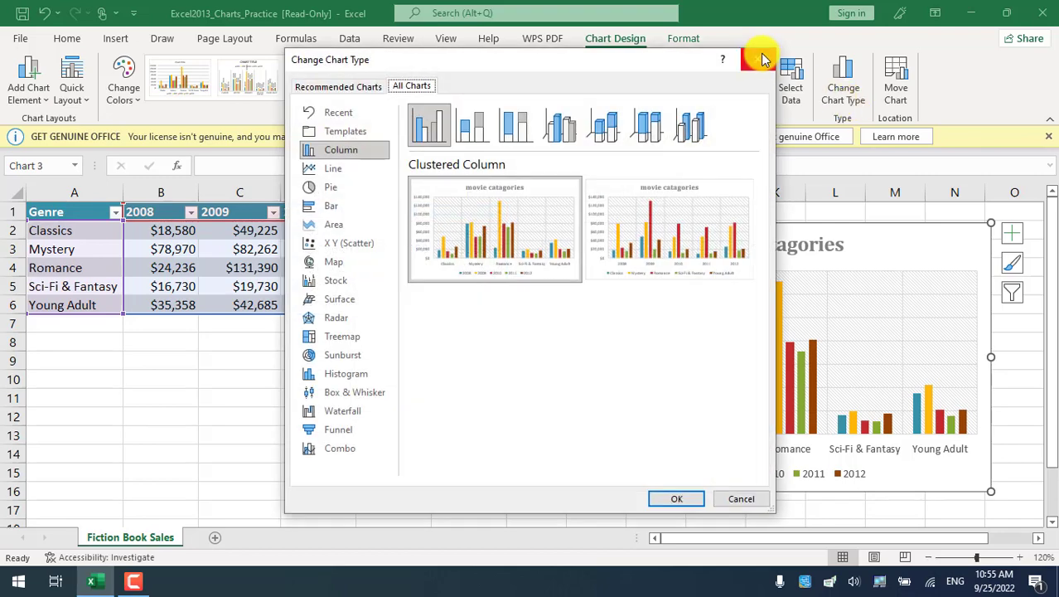
{"action": "left_click", "coordinate": [761, 56]}
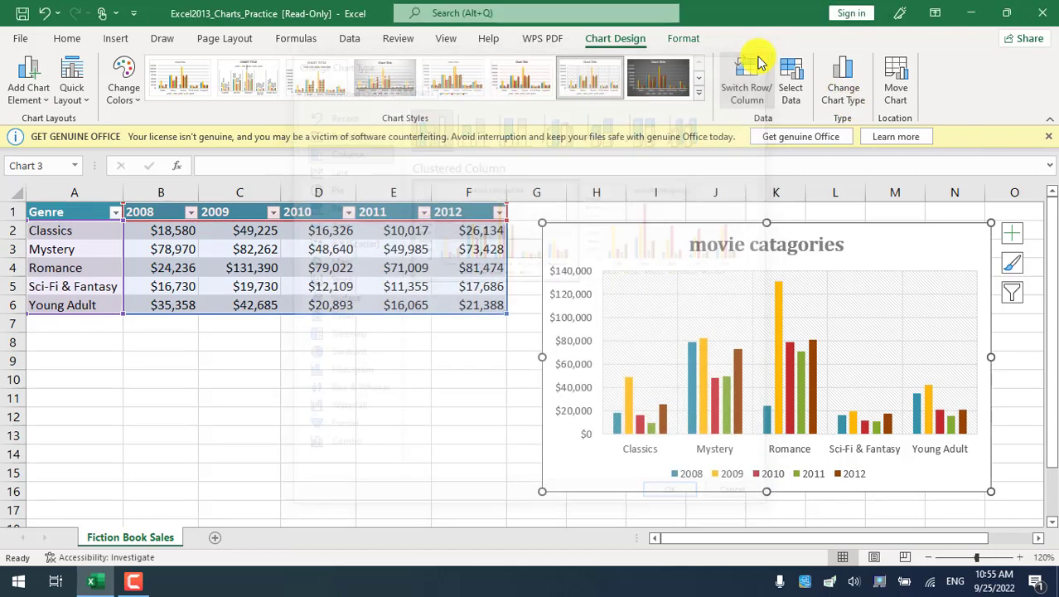
{"action": "left_click", "coordinate": [842, 88]}
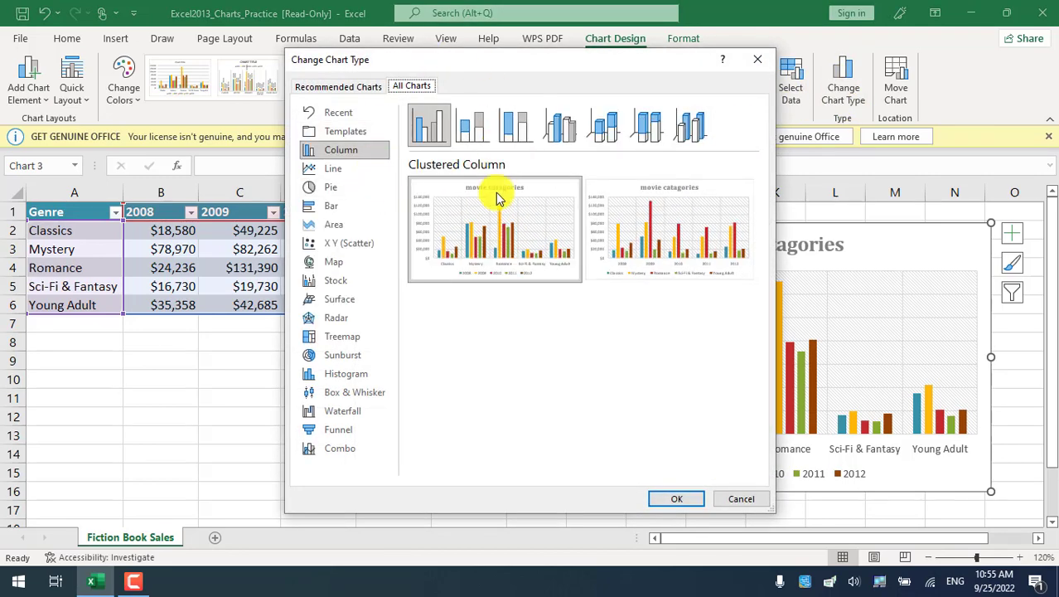
{"action": "left_click", "coordinate": [329, 175]}
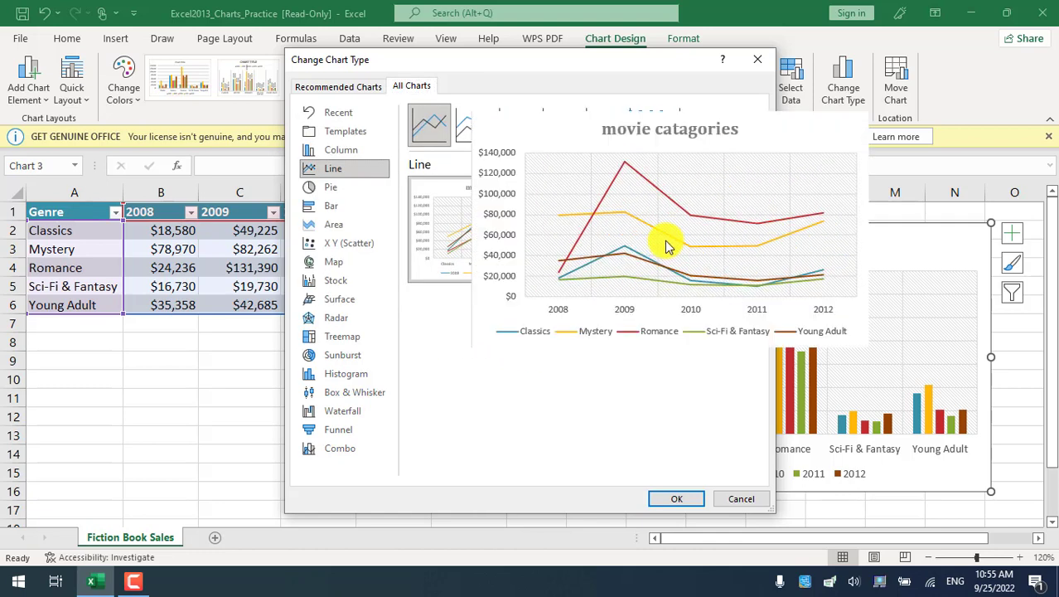
{"action": "left_click", "coordinate": [676, 498]}
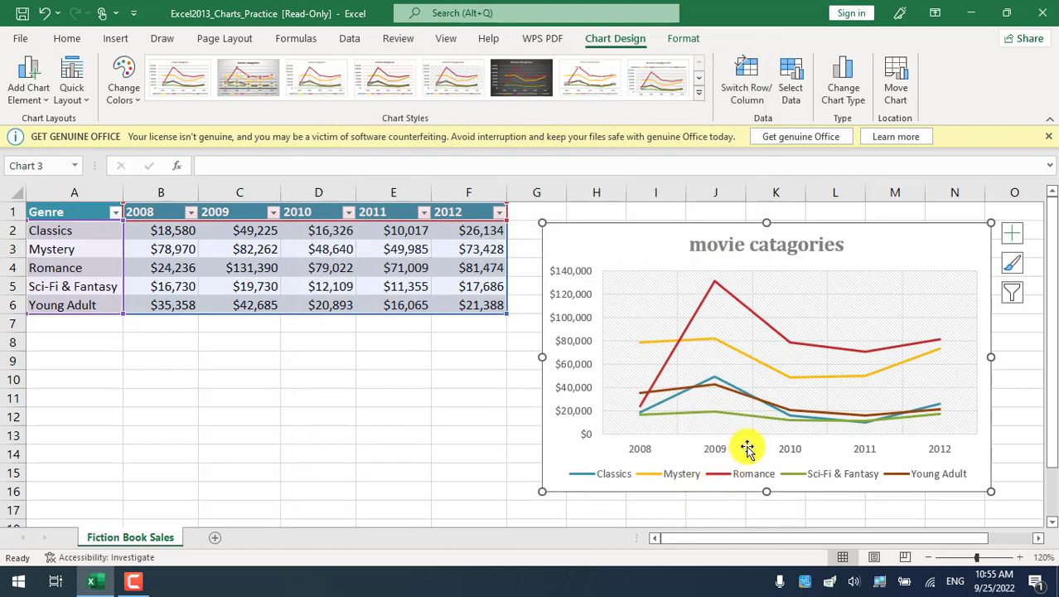